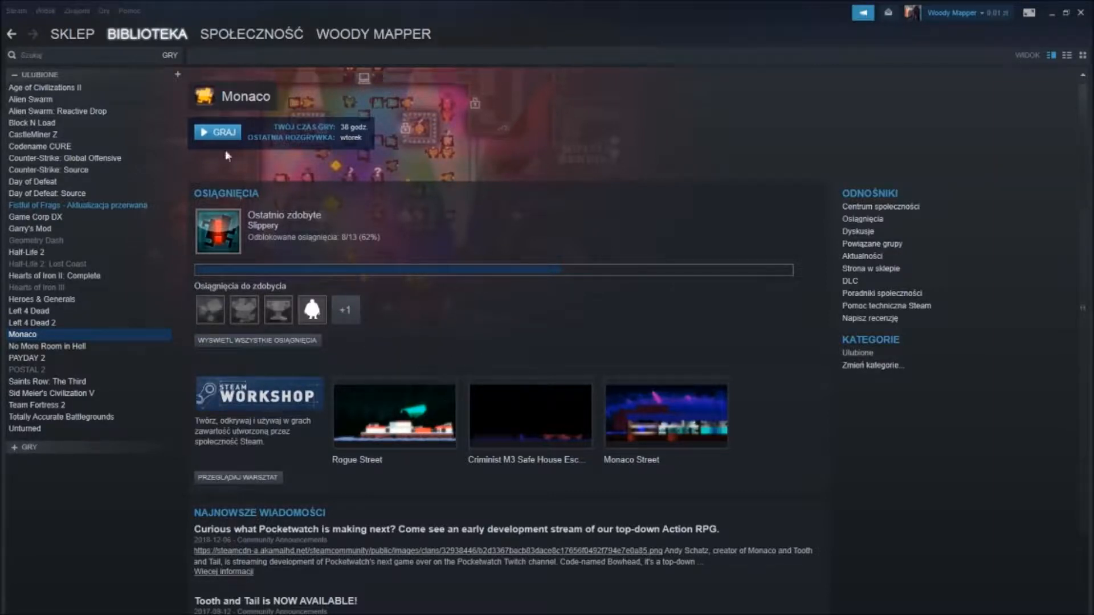
Show the library's tools and look through the favourite SDKs and authoring tools, including Source SDK, its 2006 and 2007 bases and Portal 2 Authoring Tools
{"action": "mouse_move", "coordinate": [146, 33]}
{"action": "left_click", "coordinate": [155, 181]}
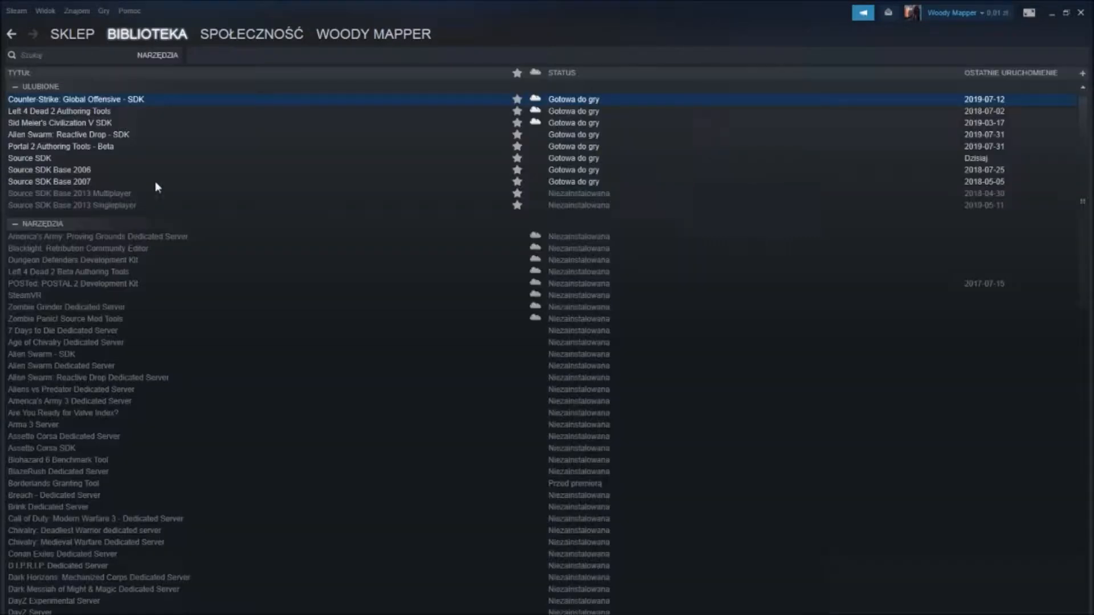
{"action": "left_click", "coordinate": [102, 111]}
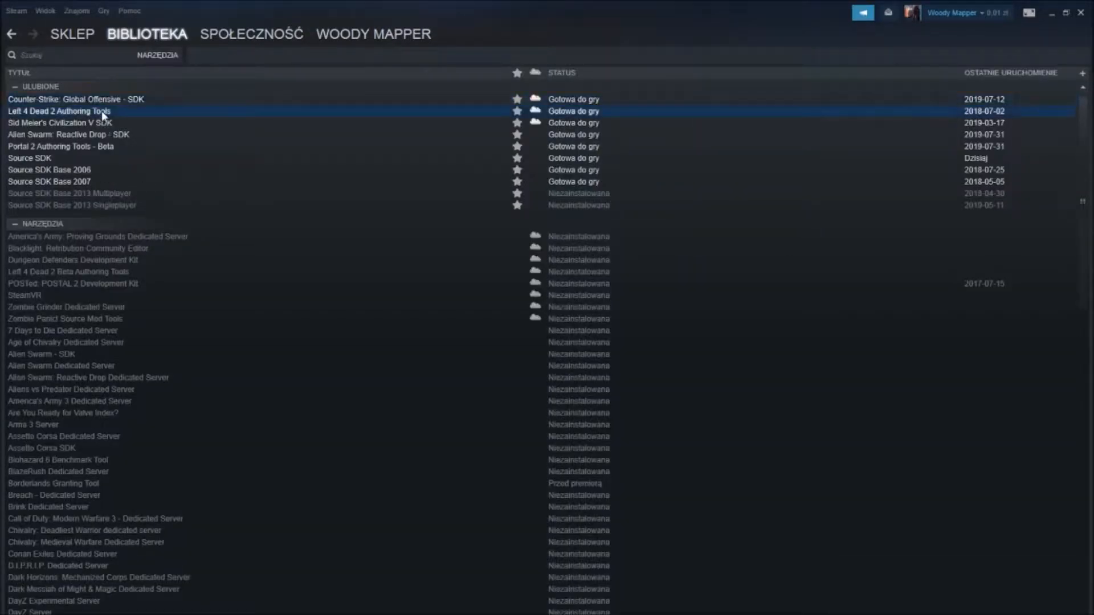
{"action": "left_click", "coordinate": [107, 100]}
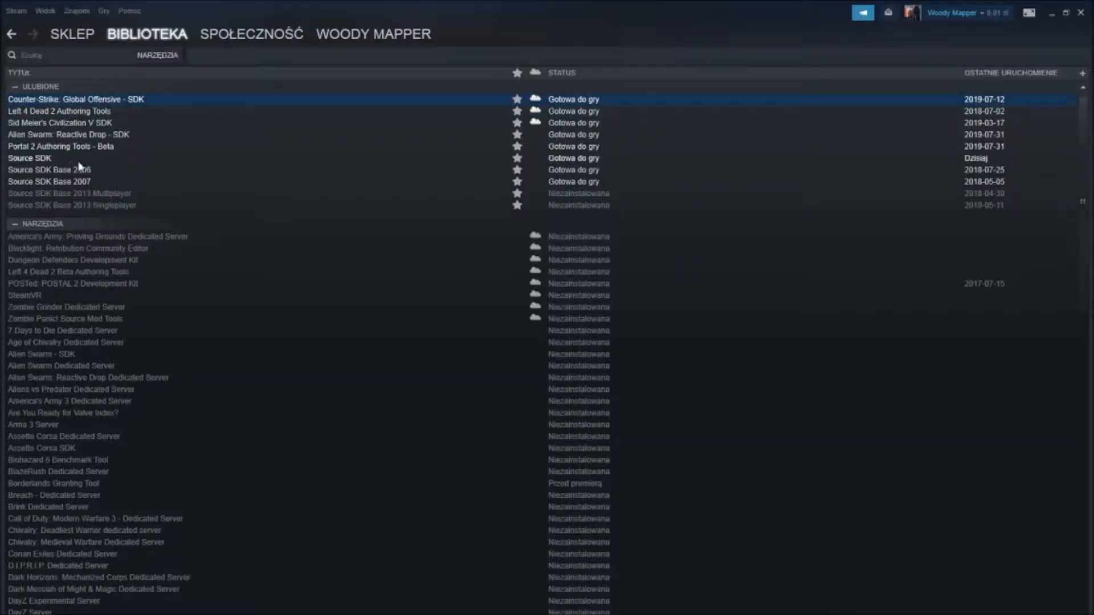
{"action": "left_click", "coordinate": [55, 159]}
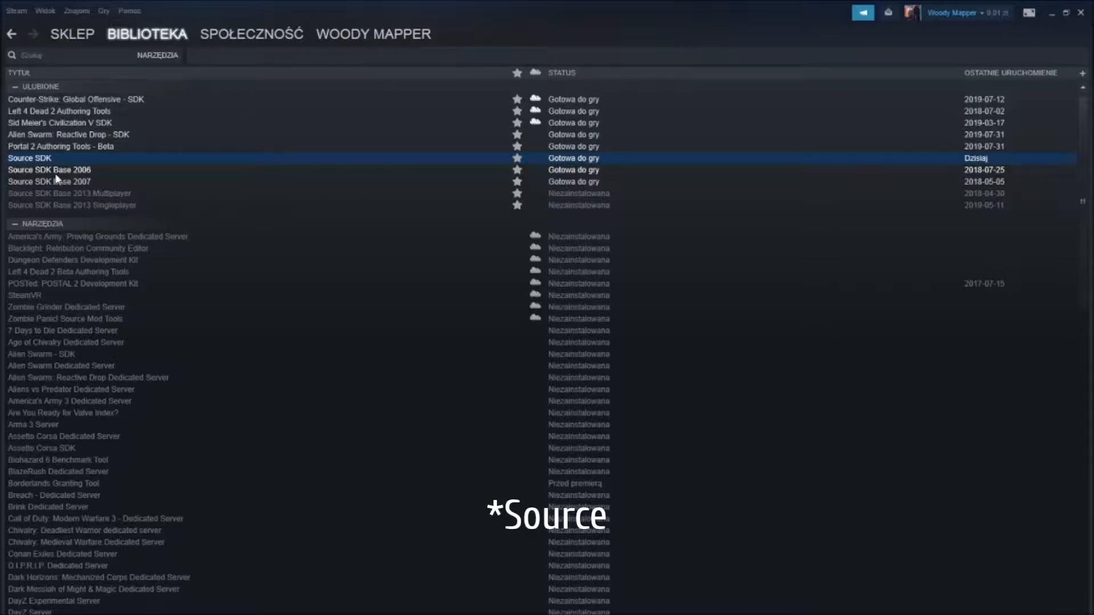
{"action": "left_click", "coordinate": [84, 182]}
{"action": "left_click", "coordinate": [86, 171]}
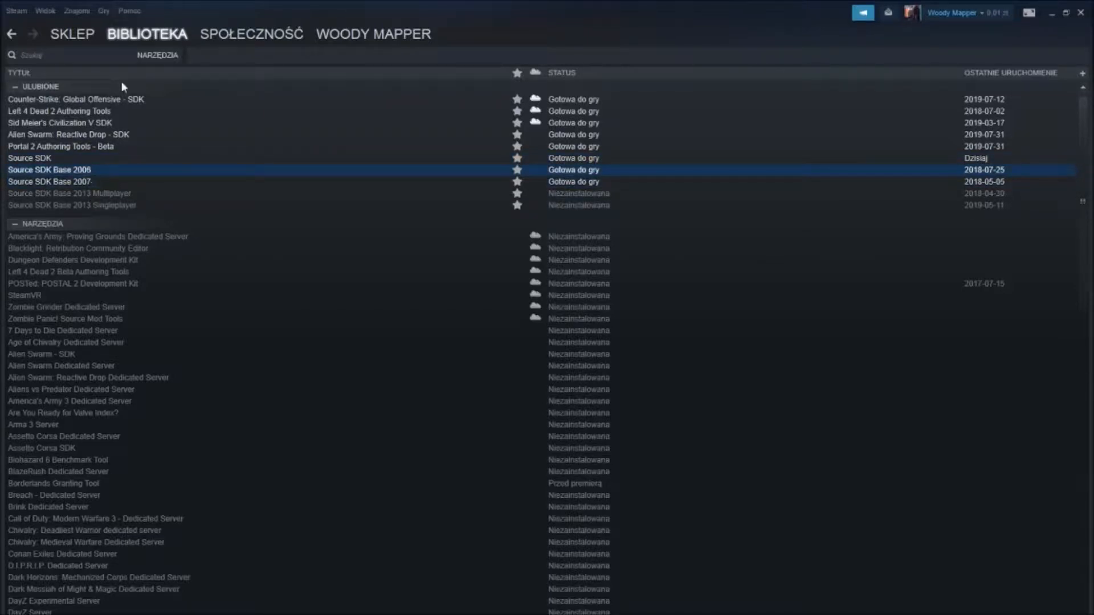
{"action": "left_click", "coordinate": [118, 101]}
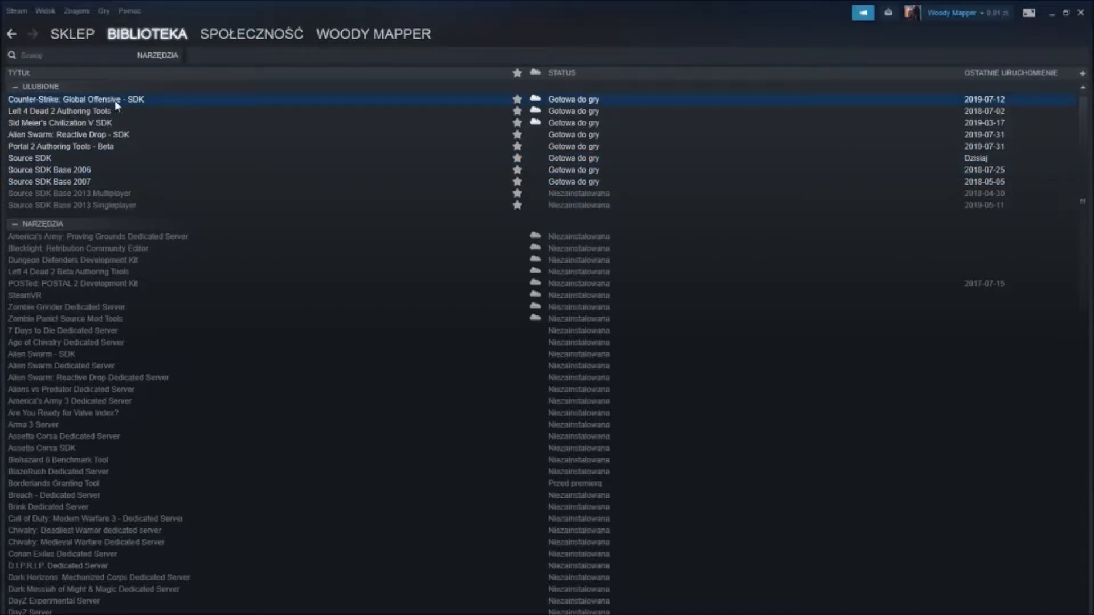
{"action": "left_click", "coordinate": [110, 113]}
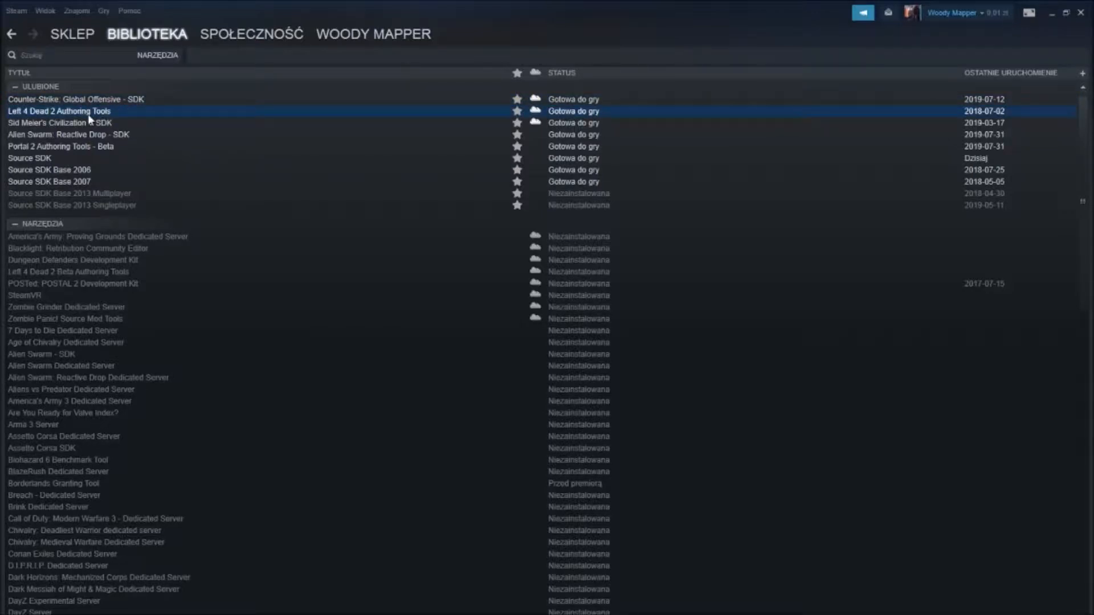
{"action": "left_click", "coordinate": [74, 151]}
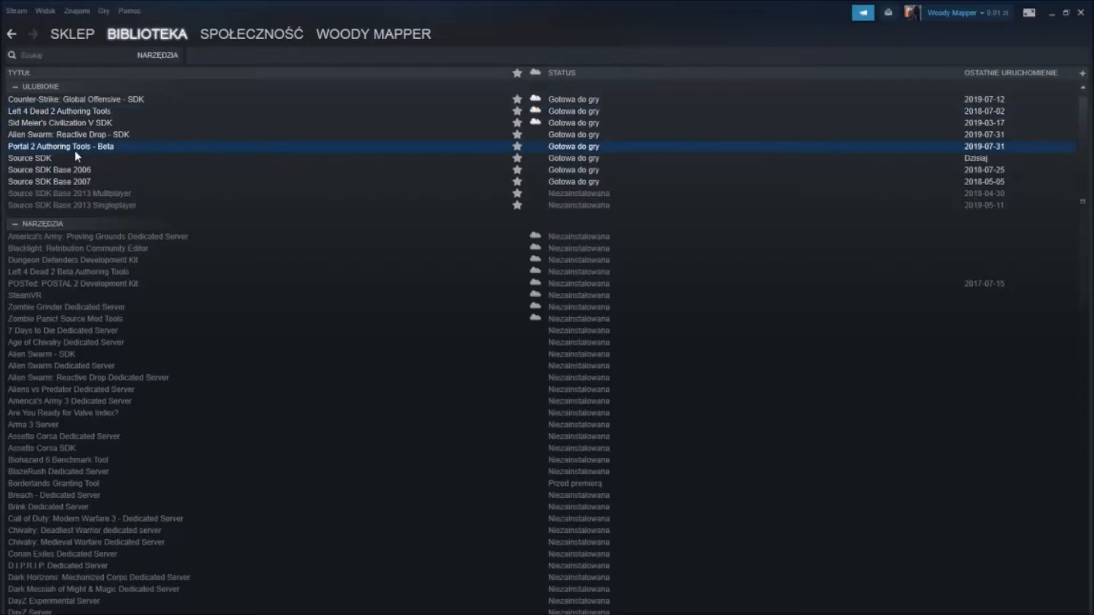
{"action": "left_click", "coordinate": [83, 139]}
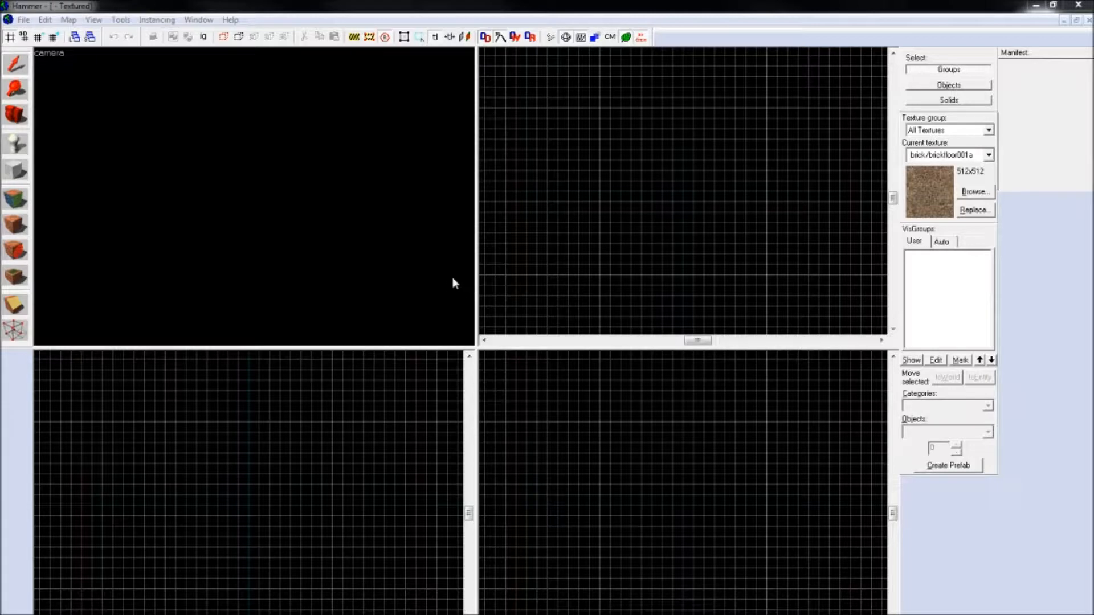
Create a 512 × 512 × 64 block primitive in the top view with the brick/brickfloor001a texture
{"action": "left_click", "coordinate": [17, 170]}
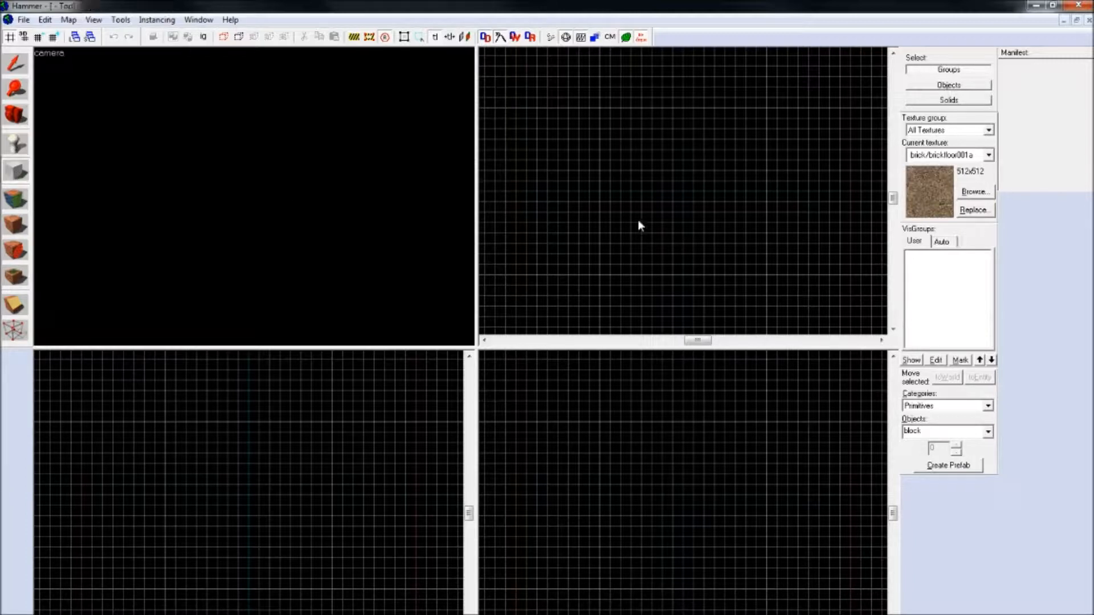
{"action": "left_click_drag", "start_coordinate": [602, 113], "coordinate": [686, 192]}
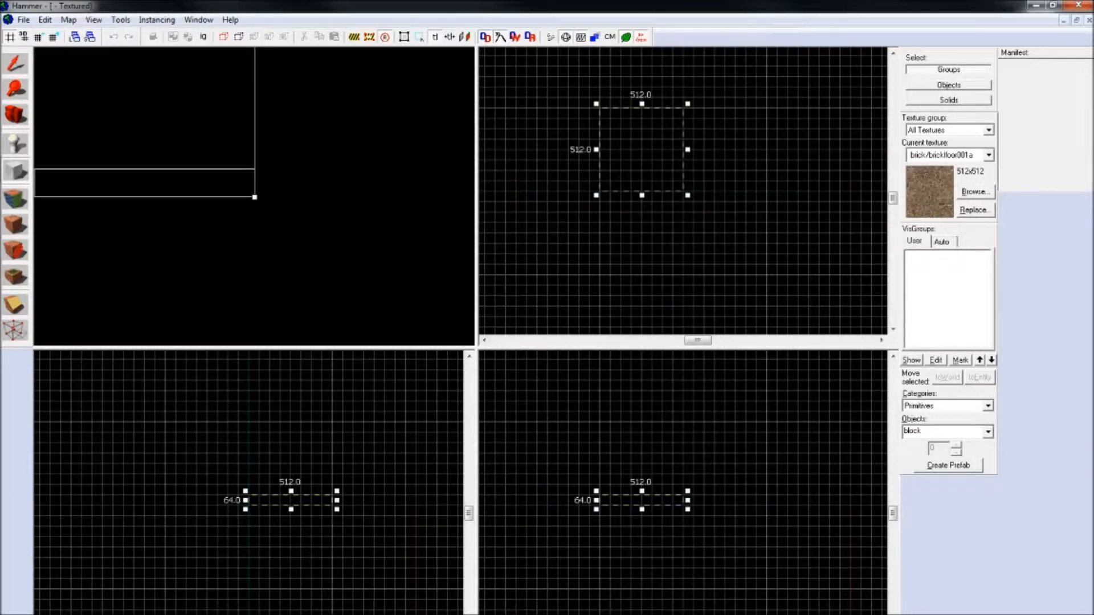
{"action": "scroll", "coordinate": [294, 206], "scroll_direction": "down", "scroll_amount": 3}
{"action": "scroll", "coordinate": [295, 207], "scroll_direction": "down", "scroll_amount": 3}
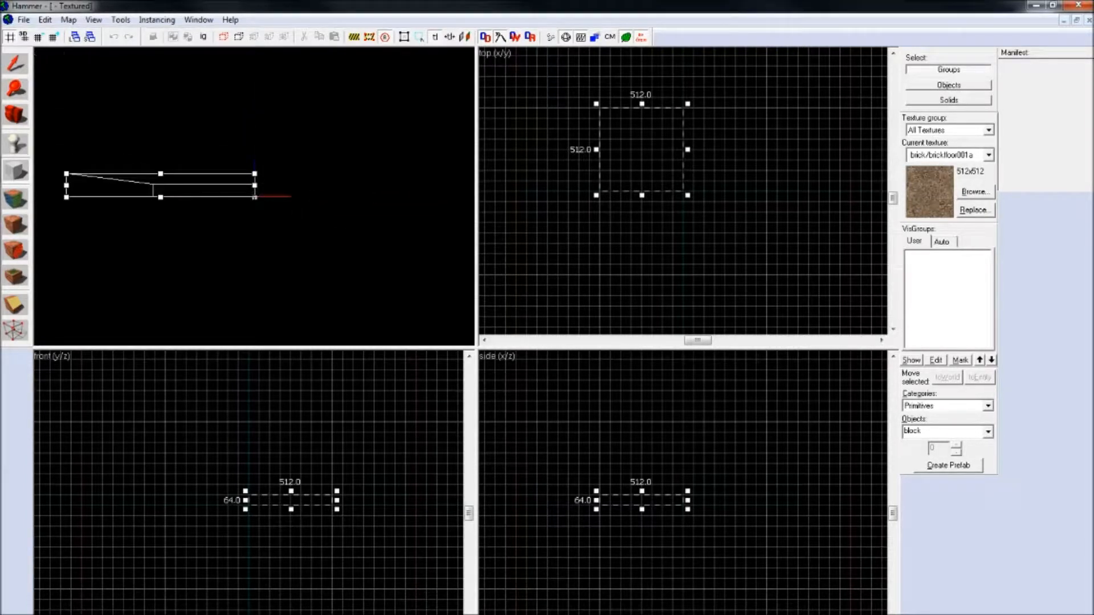
{"action": "key", "text": "w"}
{"action": "key", "text": "s"}
{"action": "key", "text": "d"}
{"action": "key", "text": "s"}
{"action": "key", "text": "d"}
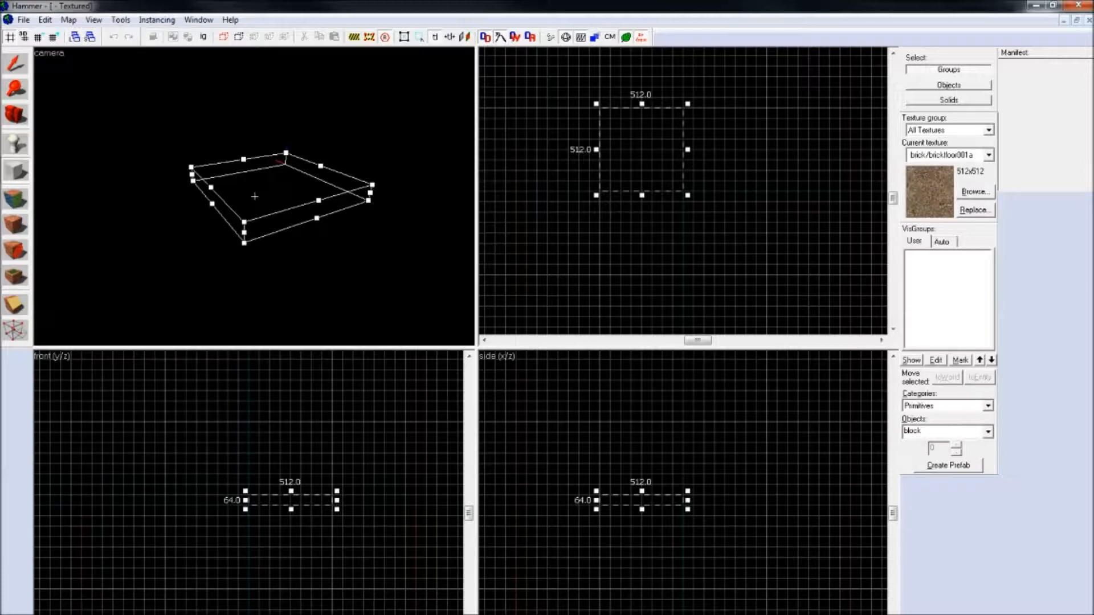
{"action": "key", "text": "Return"}
Deselect the floor block and place an info_player_start entity in the middle of its upper surface
{"action": "key", "text": "w"}
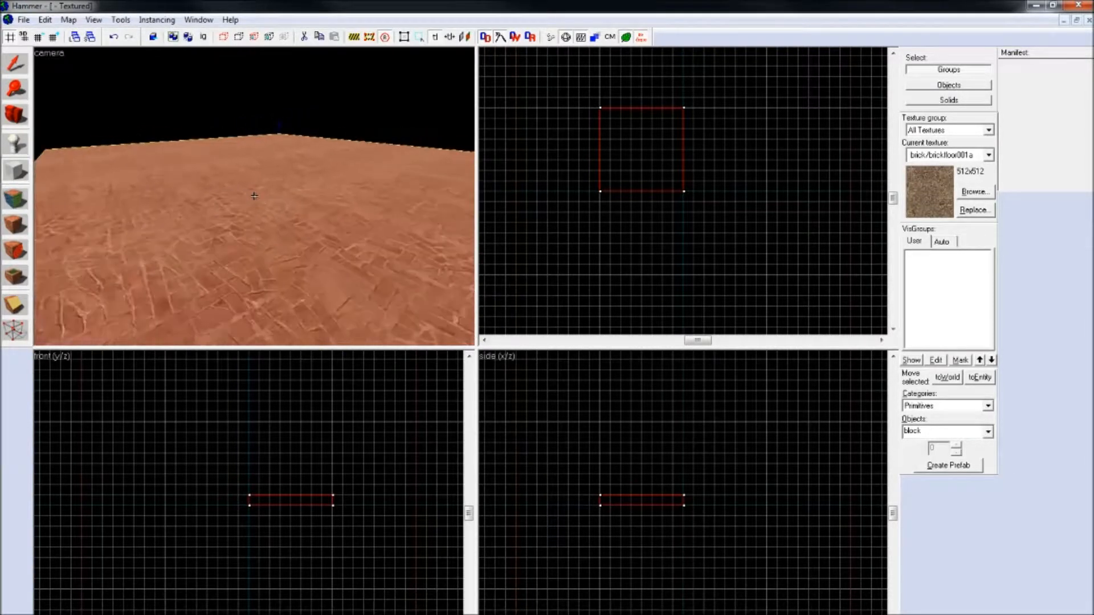
{"action": "key", "text": "w"}
{"action": "key", "text": "d"}
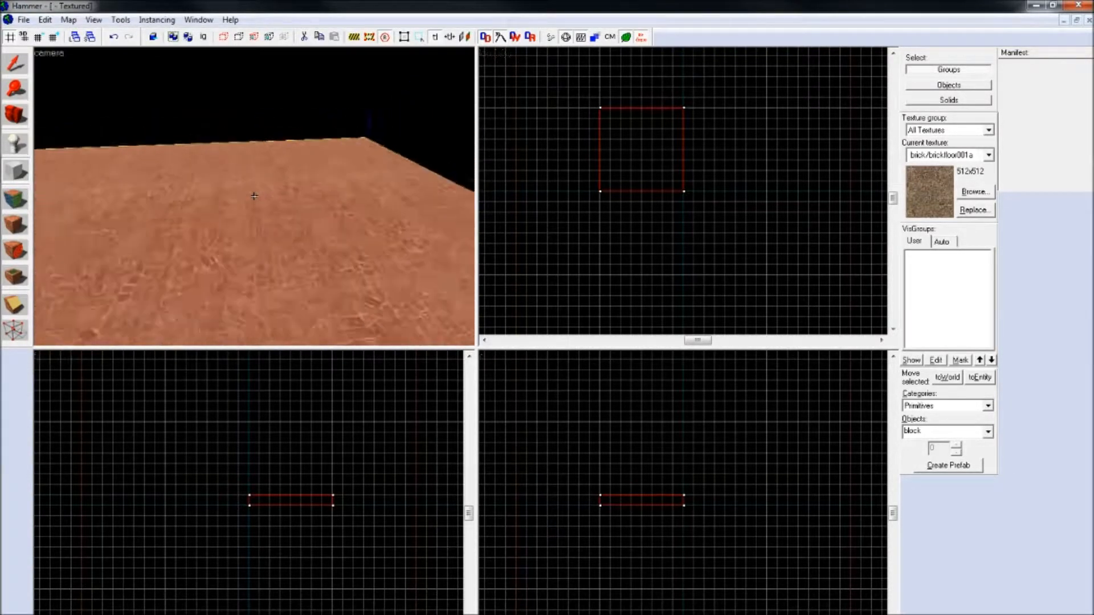
{"action": "key", "text": "s"}
{"action": "key", "text": "z"}
{"action": "left_click", "coordinate": [15, 63]}
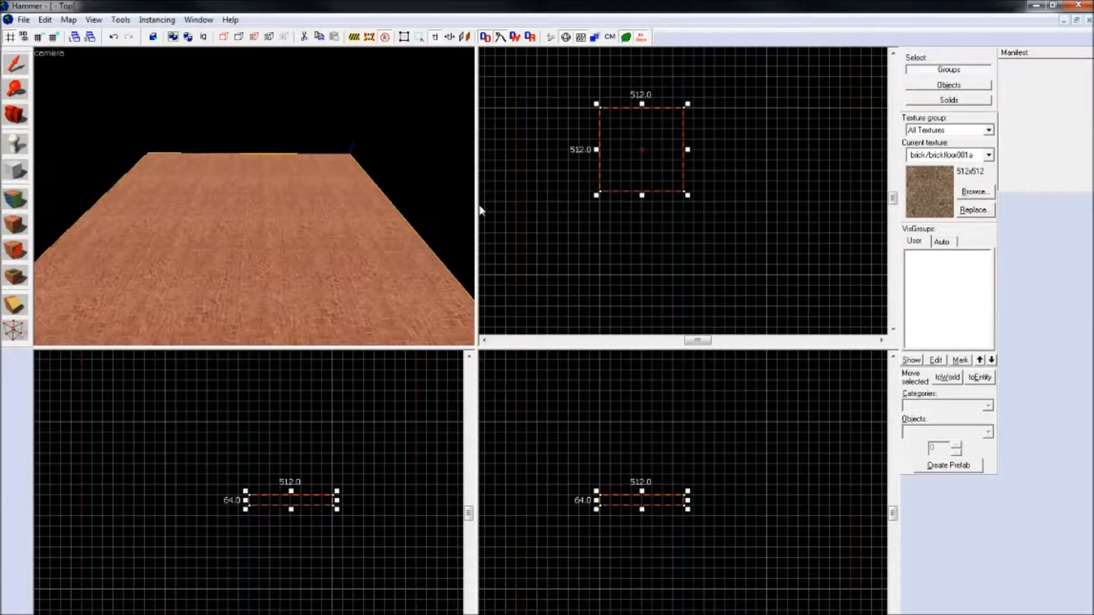
{"action": "left_click", "coordinate": [525, 210]}
{"action": "key", "text": "z"}
{"action": "key", "text": "z"}
{"action": "key", "text": "shift+e"}
{"action": "left_click", "coordinate": [261, 184]}
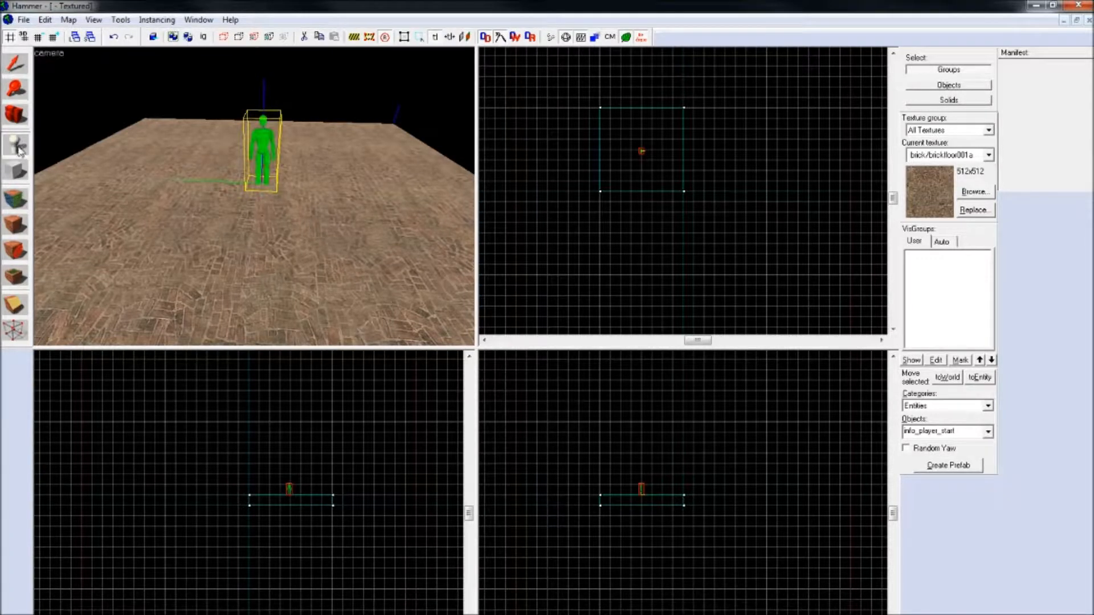
{"action": "left_click", "coordinate": [14, 65]}
Examine the player start model on the floor block from the front, the sides and a distance in the camera view
{"action": "key", "text": "z"}
{"action": "key", "text": "w"}
{"action": "key", "text": "a"}
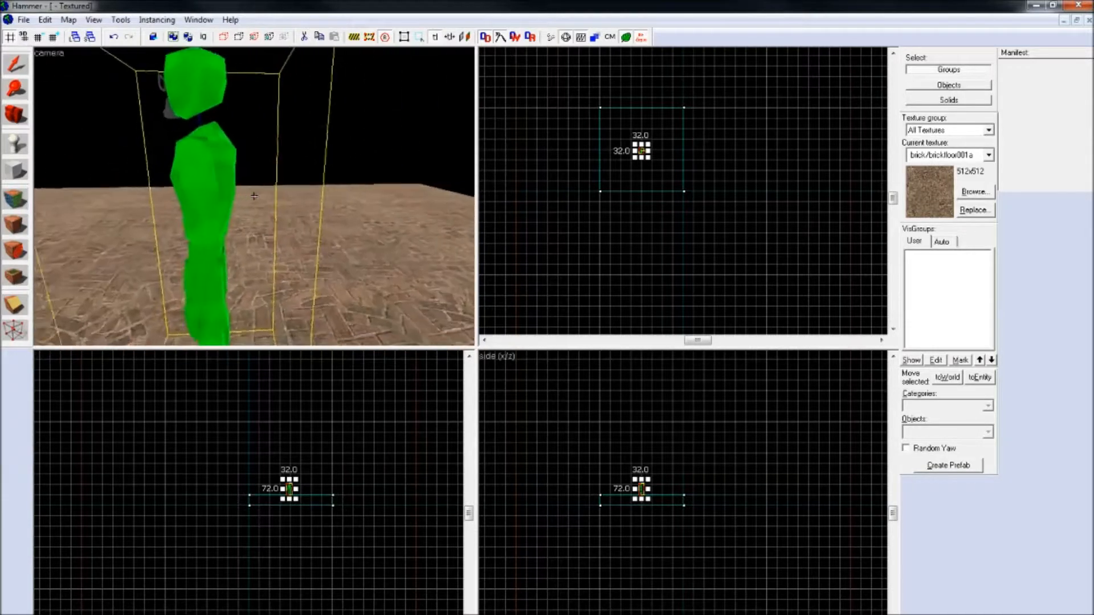
{"action": "key", "text": "s"}
{"action": "key", "text": "w"}
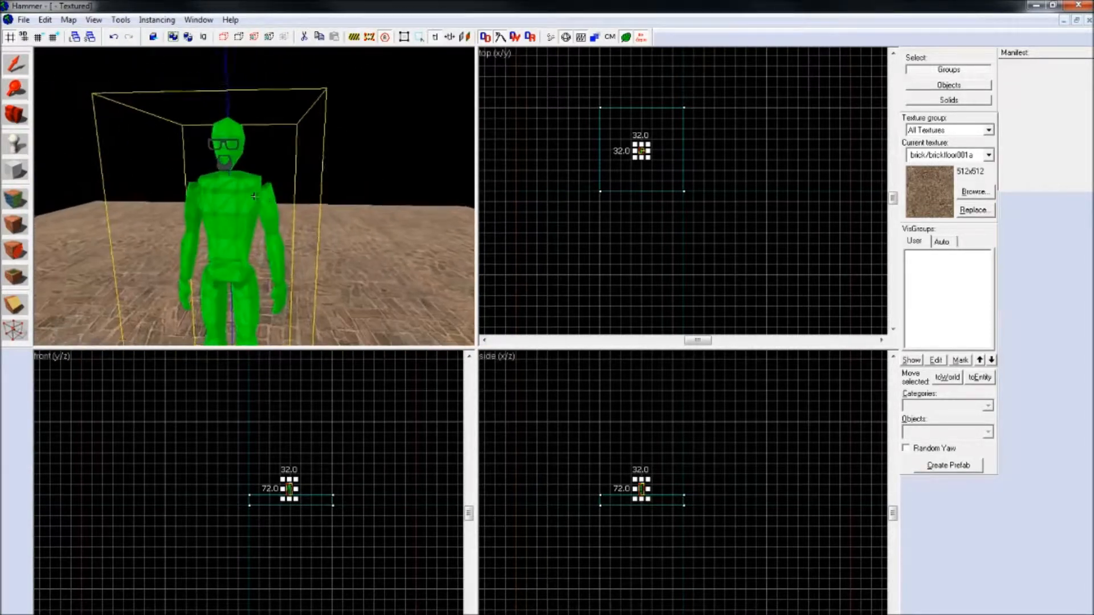
{"action": "key", "text": "d"}
{"action": "key", "text": "s"}
{"action": "key", "text": "w"}
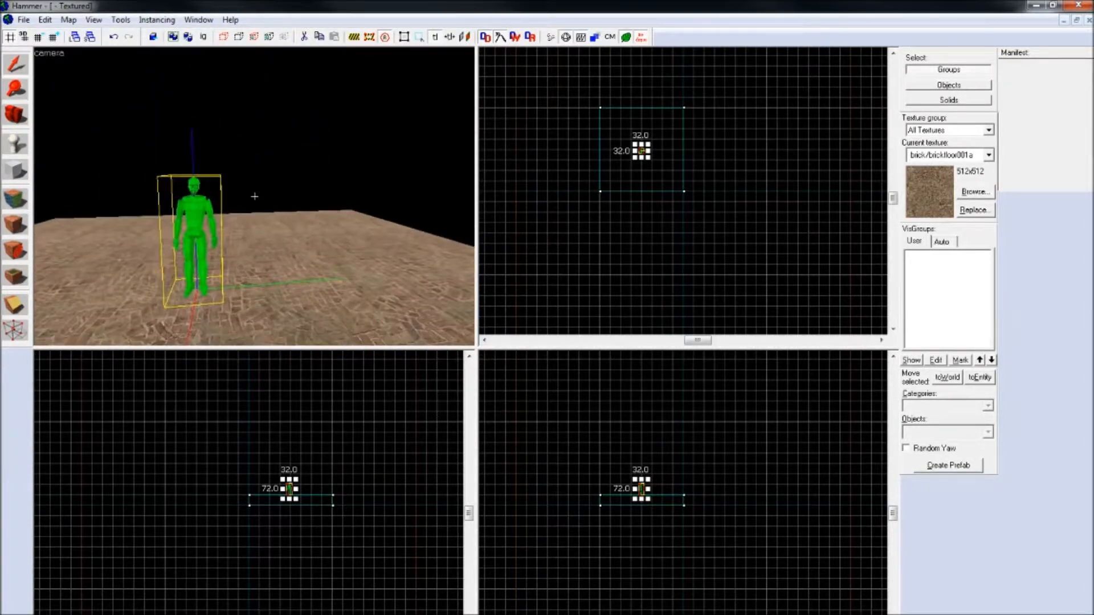
{"action": "key", "text": "s"}
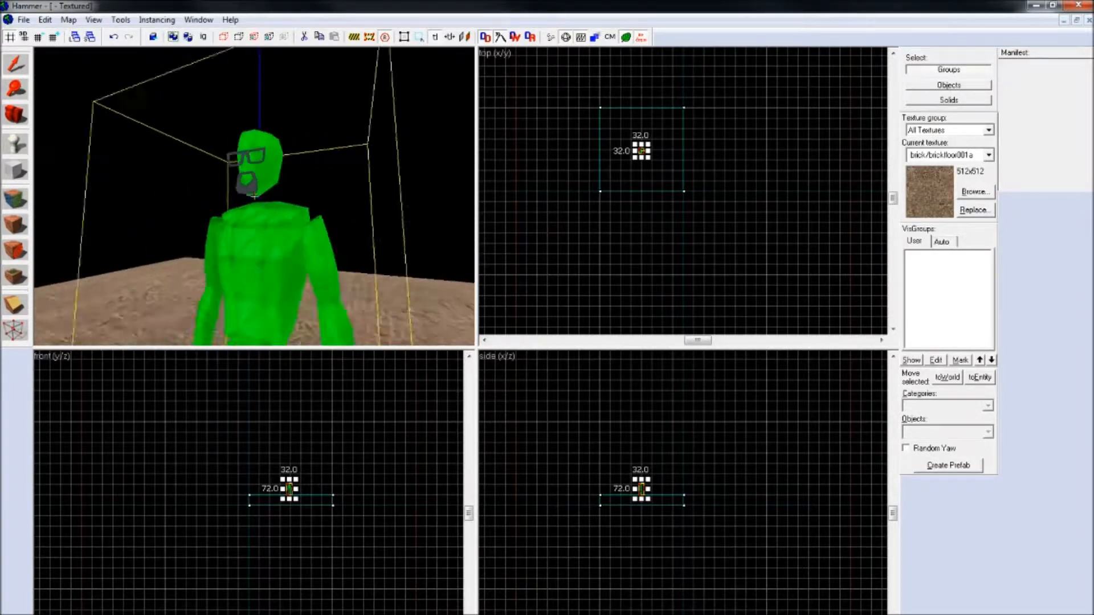
{"action": "key", "text": "d"}
{"action": "key", "text": "a"}
{"action": "key", "text": "s"}
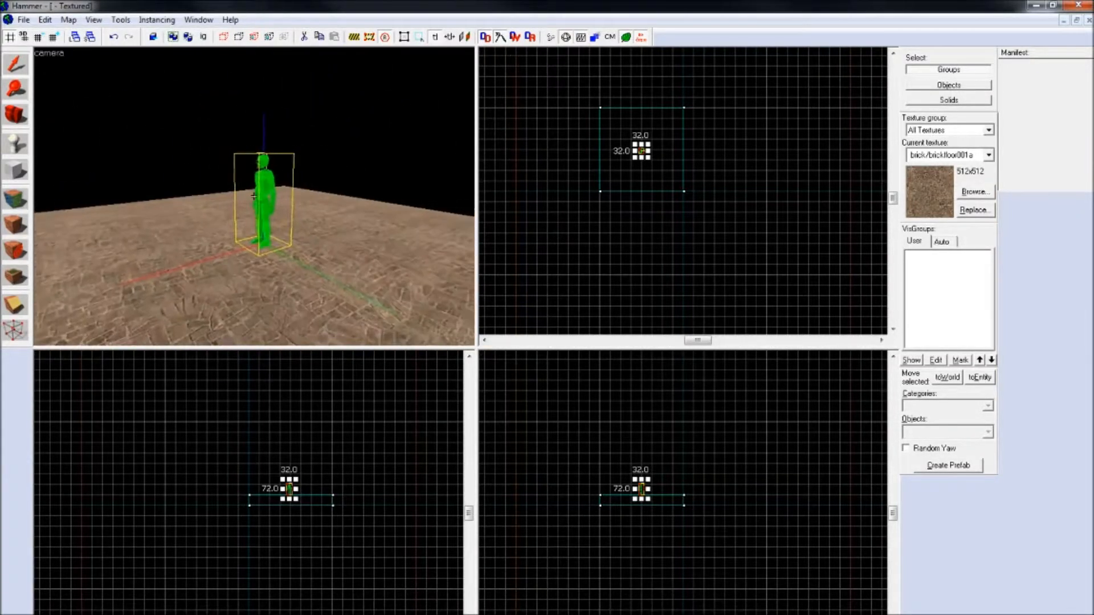
{"action": "key", "text": "w"}
{"action": "key", "text": "s"}
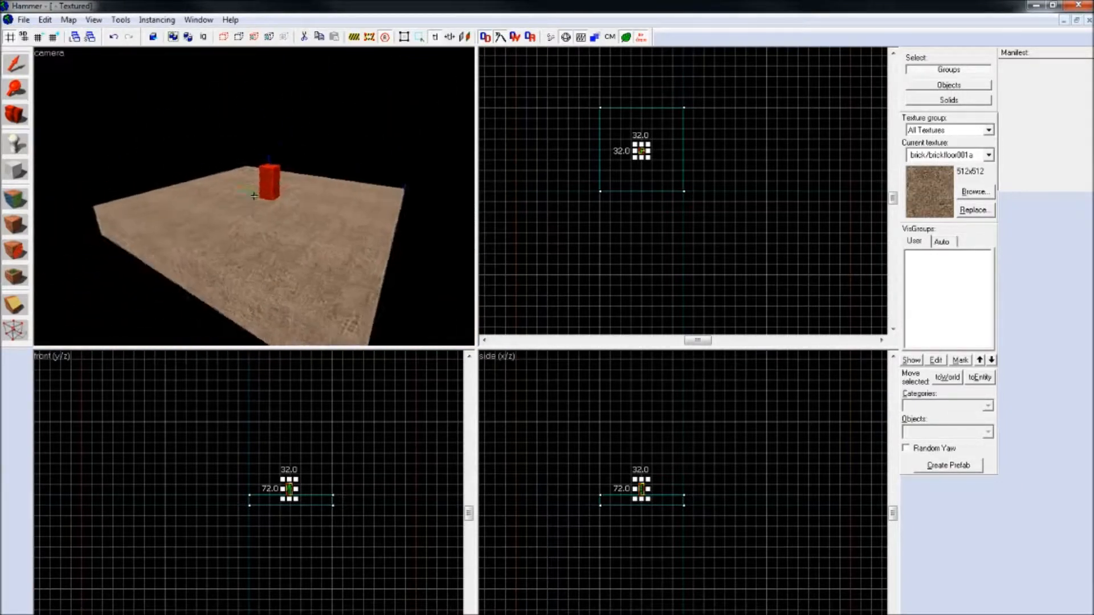
{"action": "key", "text": "w"}
{"action": "key", "text": "w"}
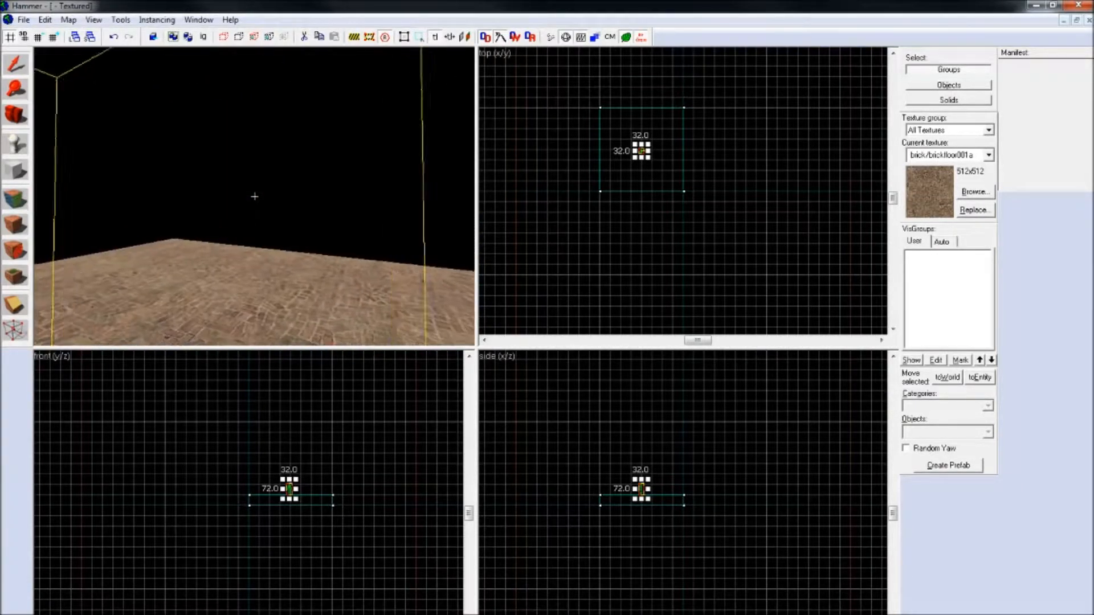
{"action": "key", "text": "s"}
{"action": "key", "text": "s"}
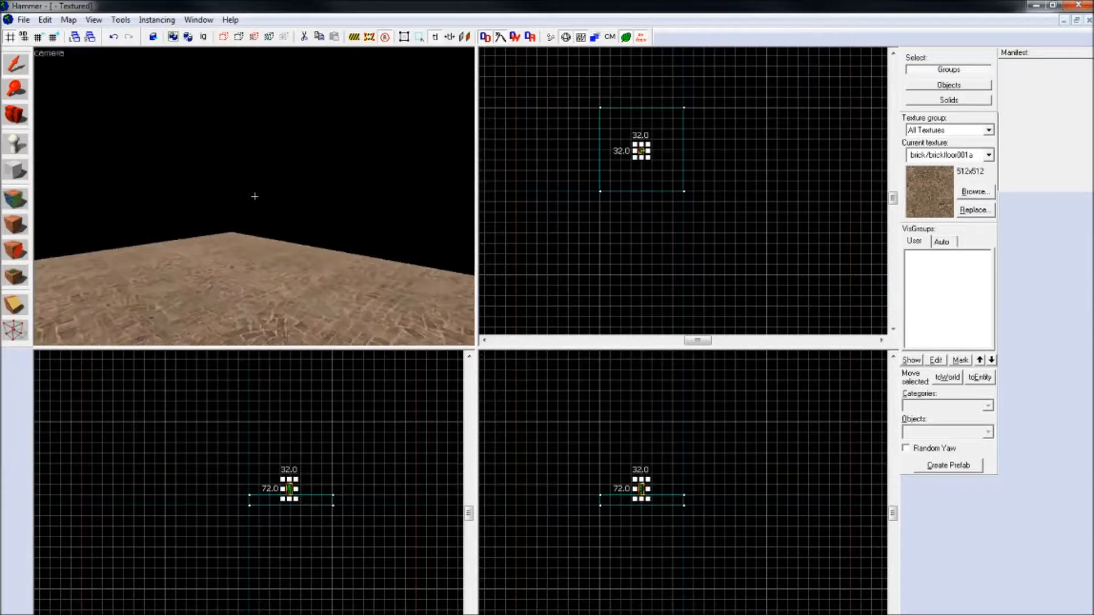
{"action": "key", "text": "w"}
{"action": "key", "text": "s"}
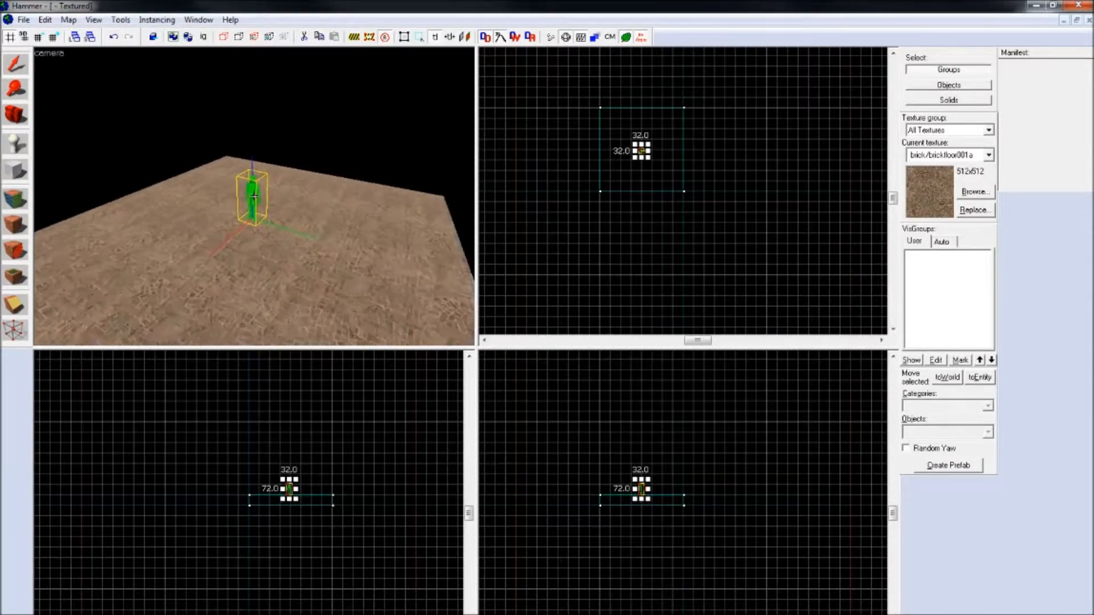
{"action": "key", "text": "w"}
{"action": "key", "text": "w"}
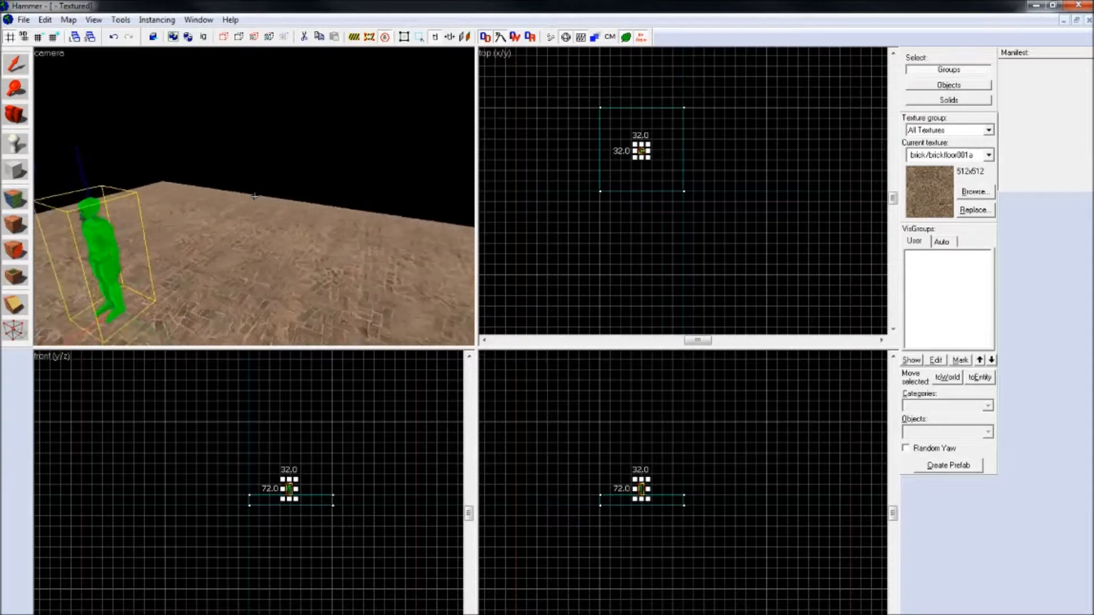
{"action": "key", "text": "d"}
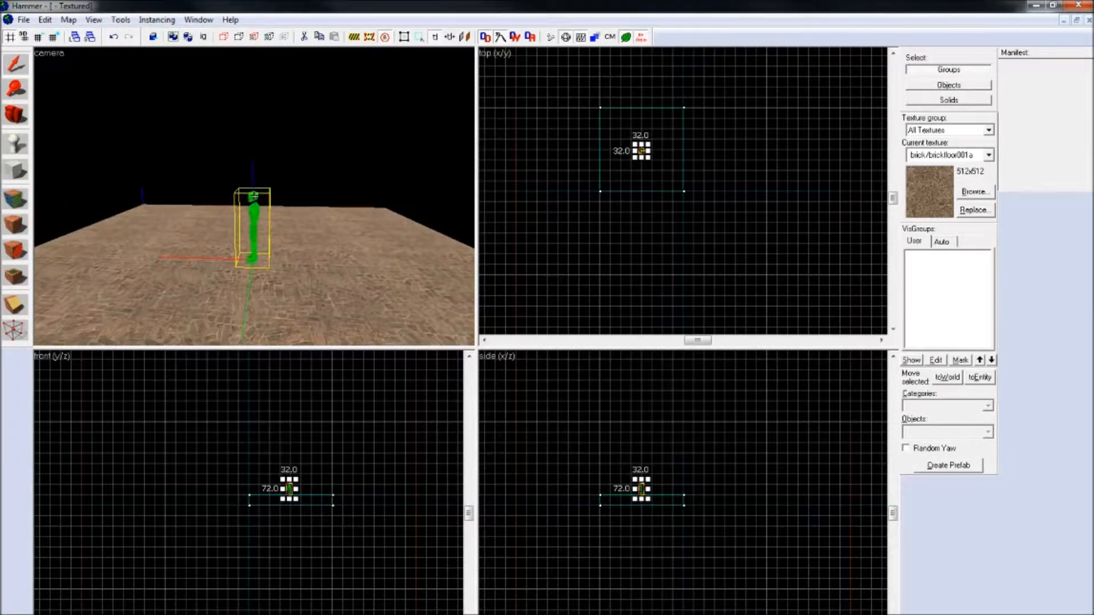
{"action": "key", "text": "z"}
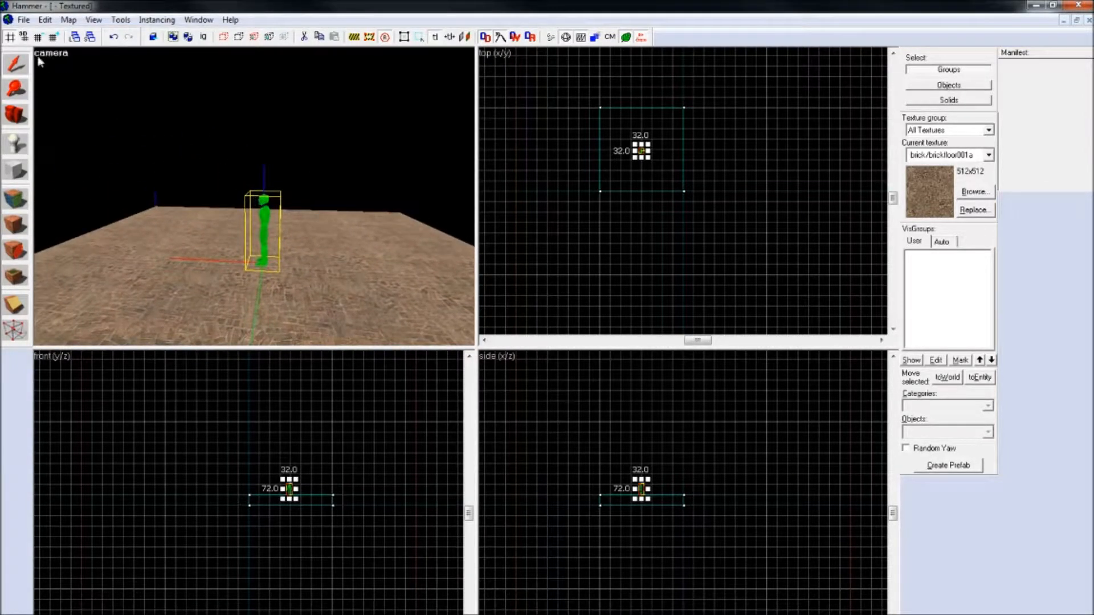
Run the map in Half-Life 2 and leave the game menu to test it
{"action": "left_click", "coordinate": [23, 22]}
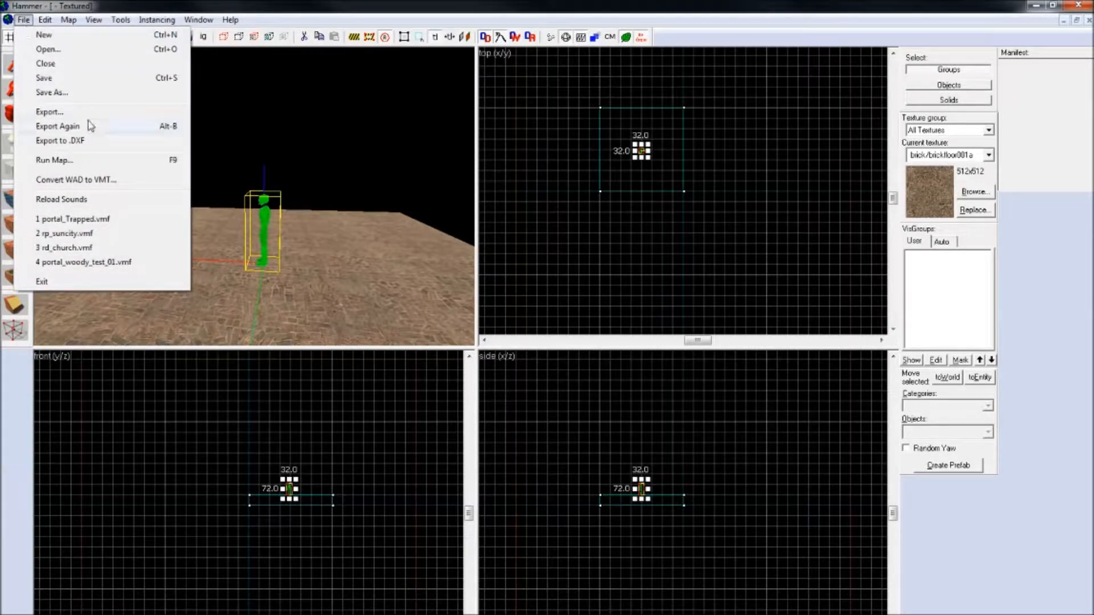
{"action": "left_click", "coordinate": [54, 161]}
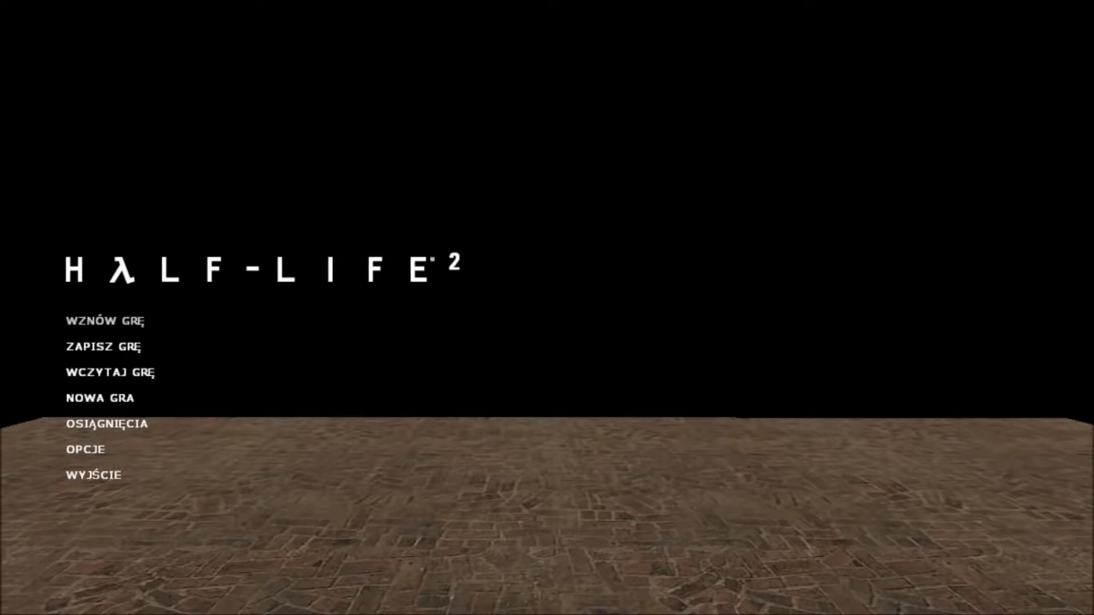
{"action": "key", "text": "Escape"}
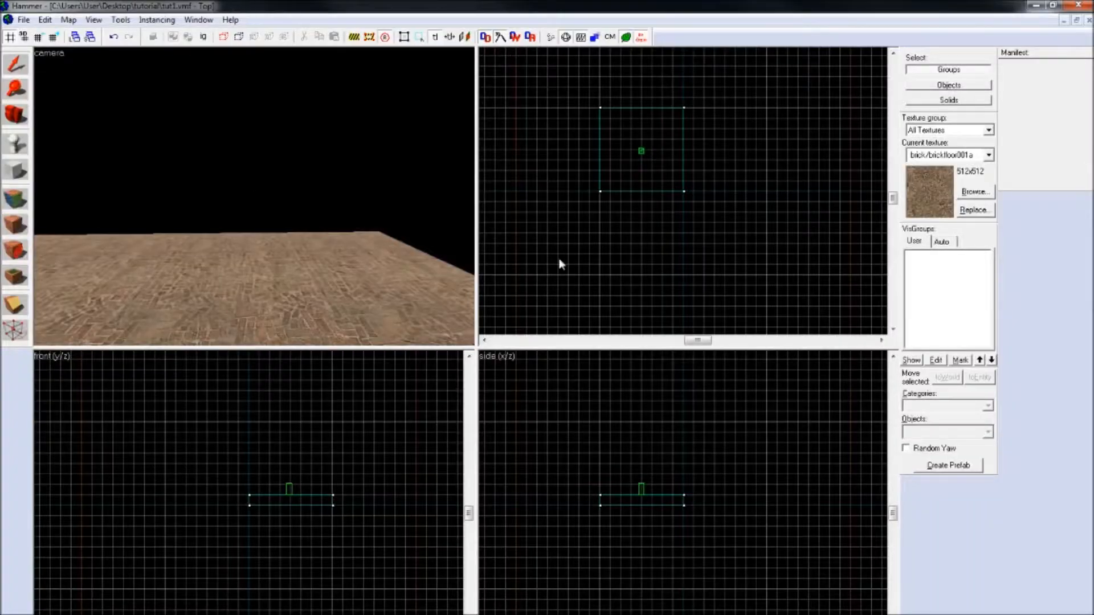
Filter the texture browser by "tools" and choose tools/toolsskybox as the current texture
{"action": "left_click", "coordinate": [971, 192]}
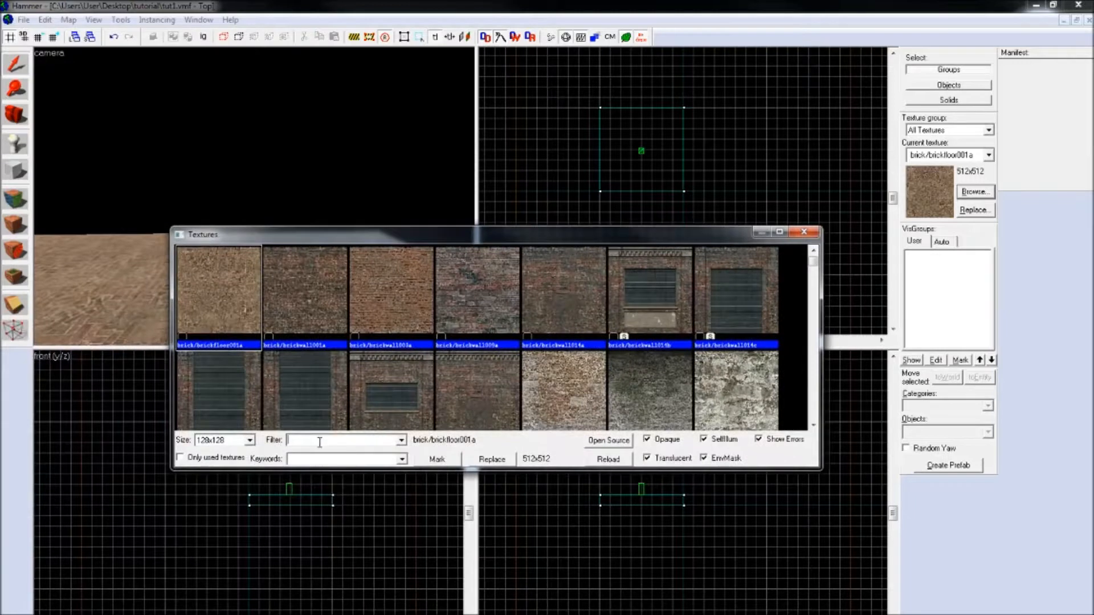
{"action": "type", "text": "skybox"}
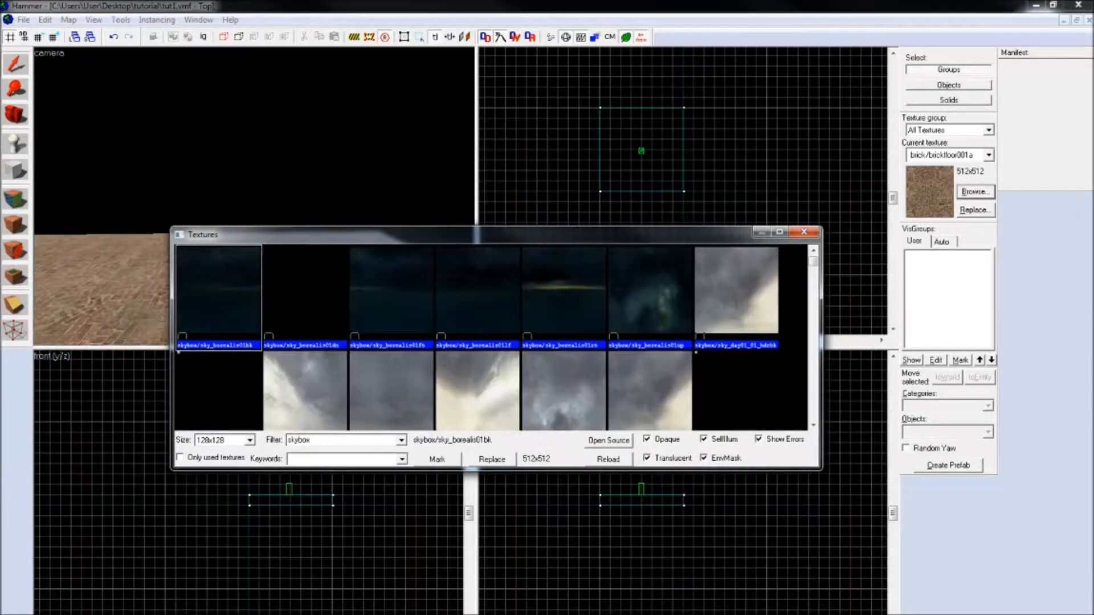
{"action": "key", "text": "BackSpace"}
{"action": "key", "text": "BackSpace"}
{"action": "key", "text": "BackSpace"}
{"action": "key", "text": "BackSpace"}
{"action": "type", "text": "tools"}
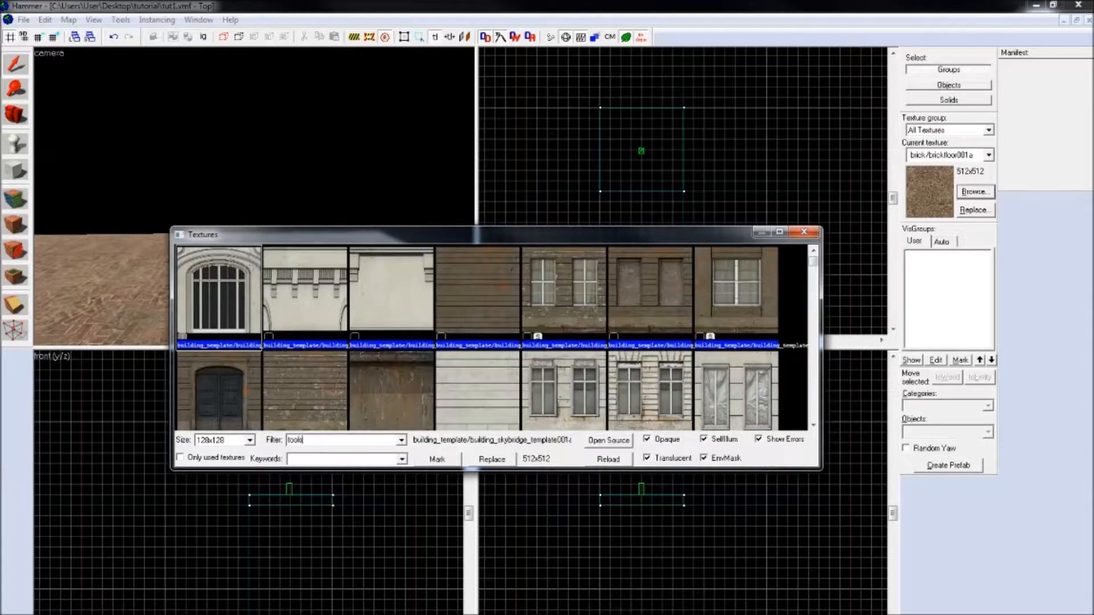
{"action": "left_click_drag", "start_coordinate": [813, 285], "coordinate": [813, 336]}
{"action": "double_click", "coordinate": [486, 335]}
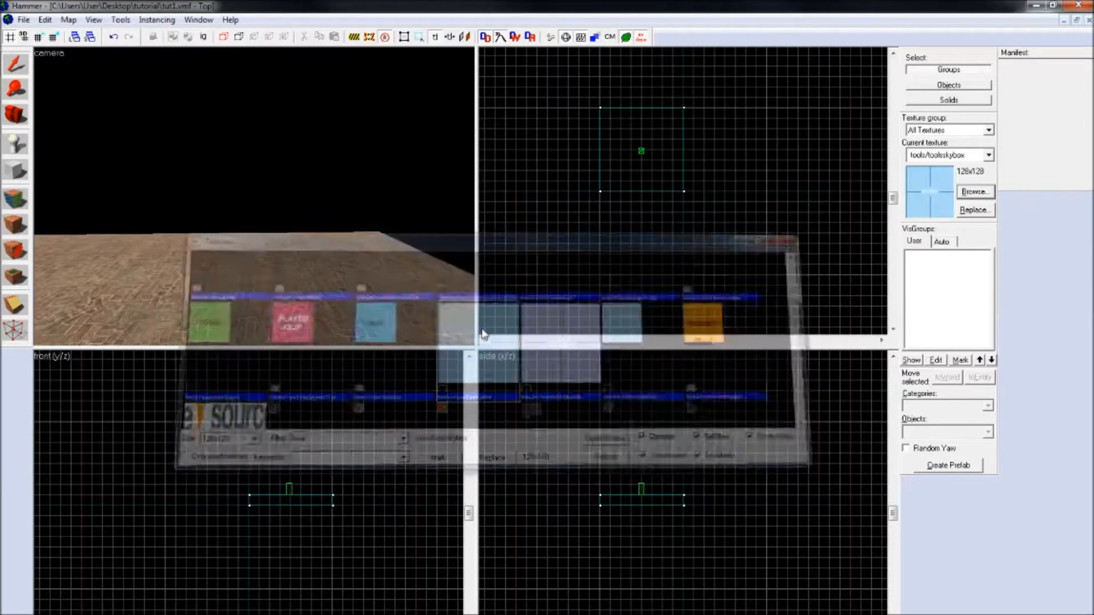
Create a 640 × 640 × 384 block primitive that encloses the floor block and the player start
{"action": "key", "text": "z"}
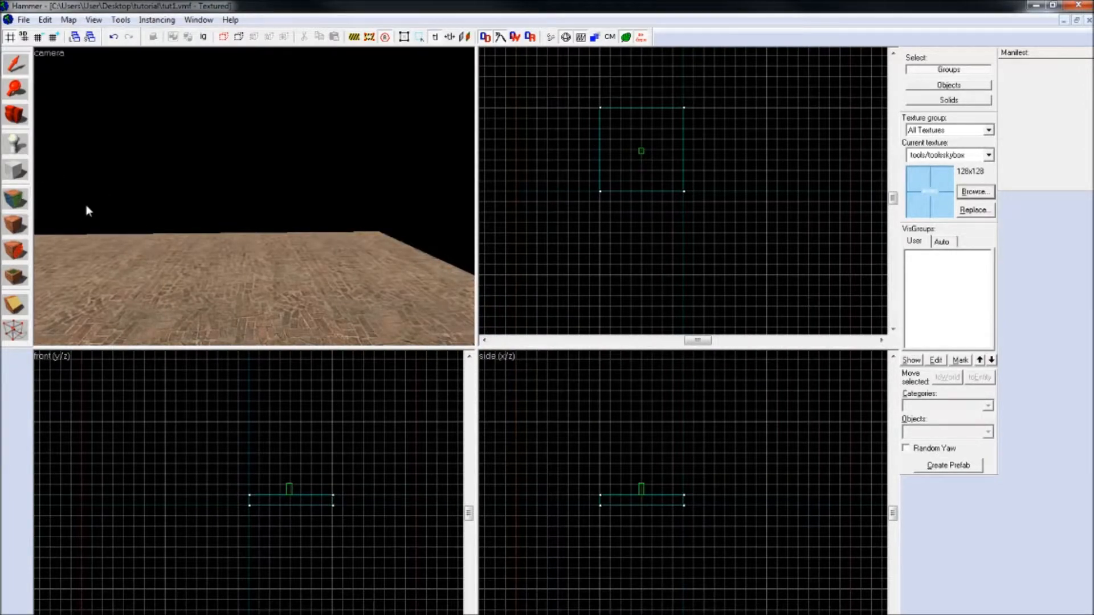
{"action": "key", "text": "shift+b"}
{"action": "scroll", "coordinate": [622, 136], "scroll_direction": "up", "scroll_amount": 2}
{"action": "left_click_drag", "start_coordinate": [571, 83], "coordinate": [757, 259]}
{"action": "left_click_drag", "start_coordinate": [645, 486], "coordinate": [649, 530]}
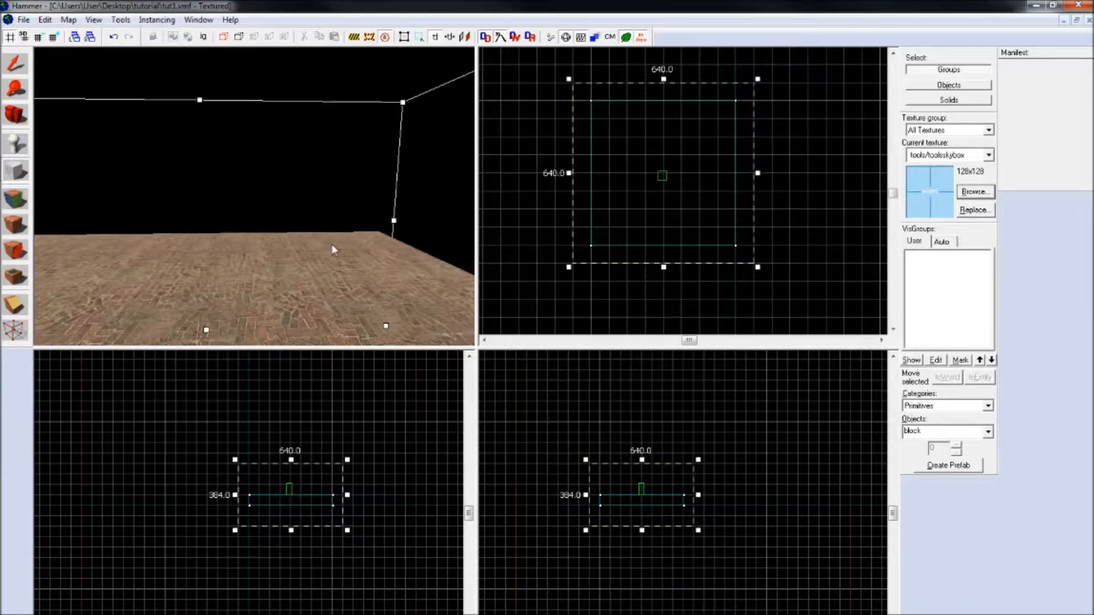
{"action": "key", "text": "Return"}
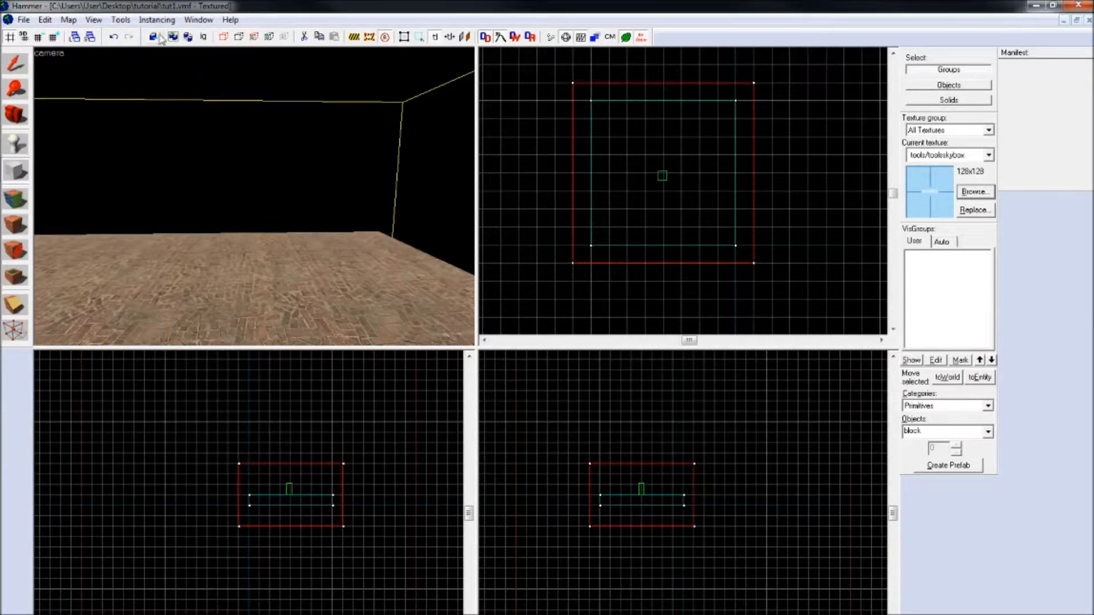
Hollow the skybox block with walls 32 units thick
{"action": "left_click", "coordinate": [120, 20]}
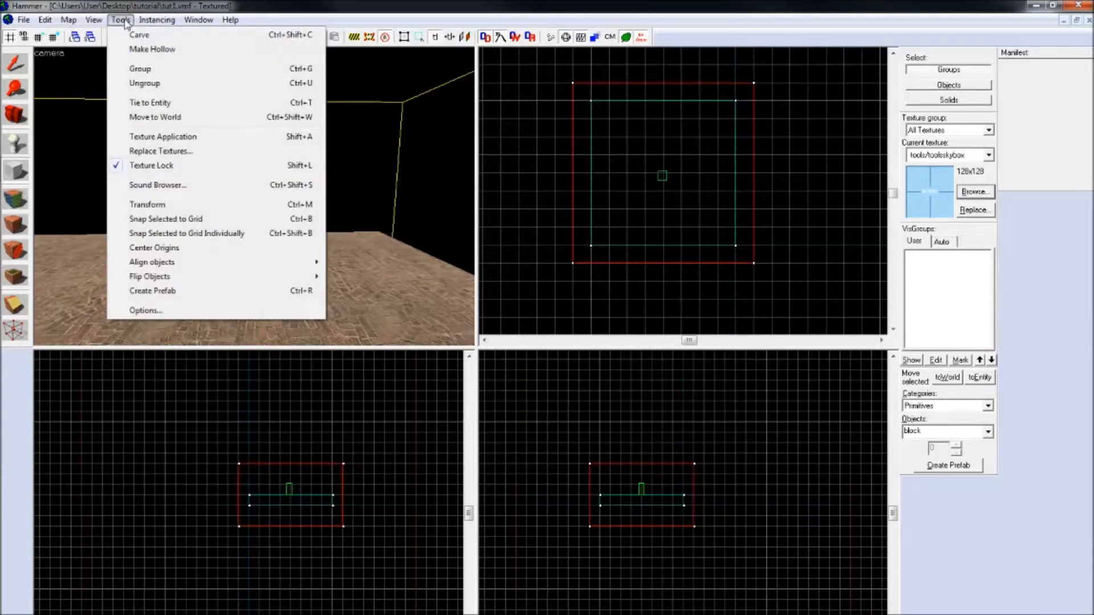
{"action": "left_click", "coordinate": [153, 49]}
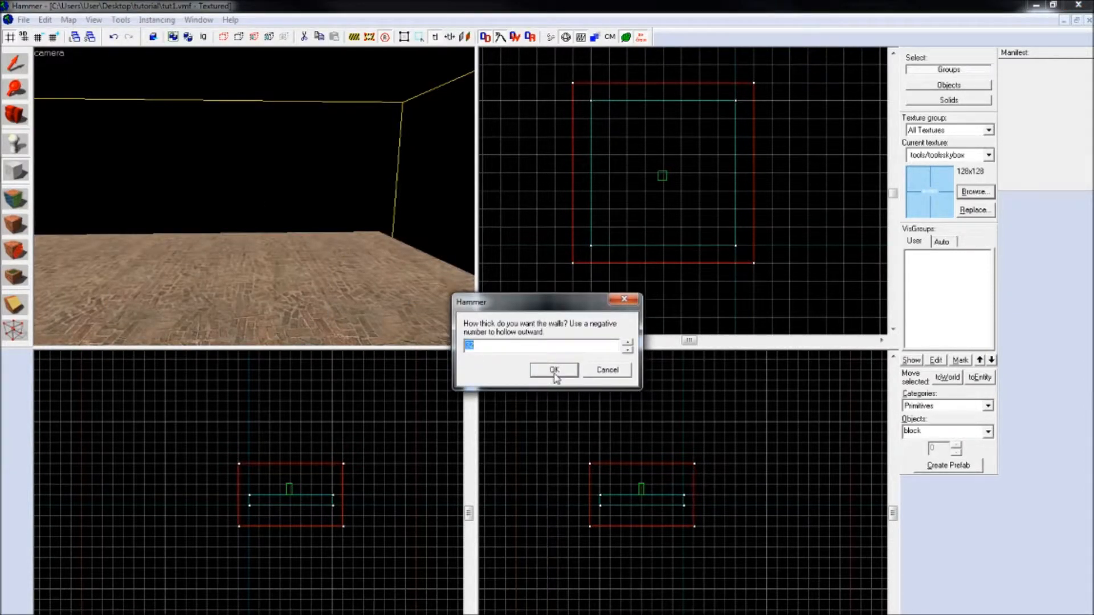
{"action": "left_click", "coordinate": [554, 371]}
Run the map with BSP, VIS and RAD set to Normal and HDR enabled
{"action": "key", "text": "z"}
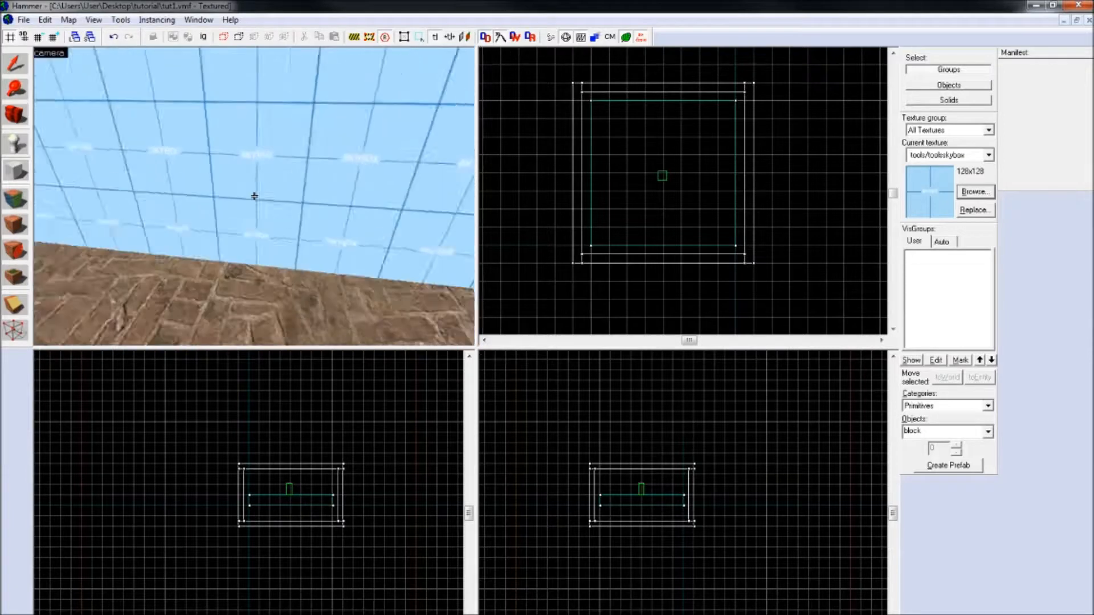
{"action": "key", "text": "w"}
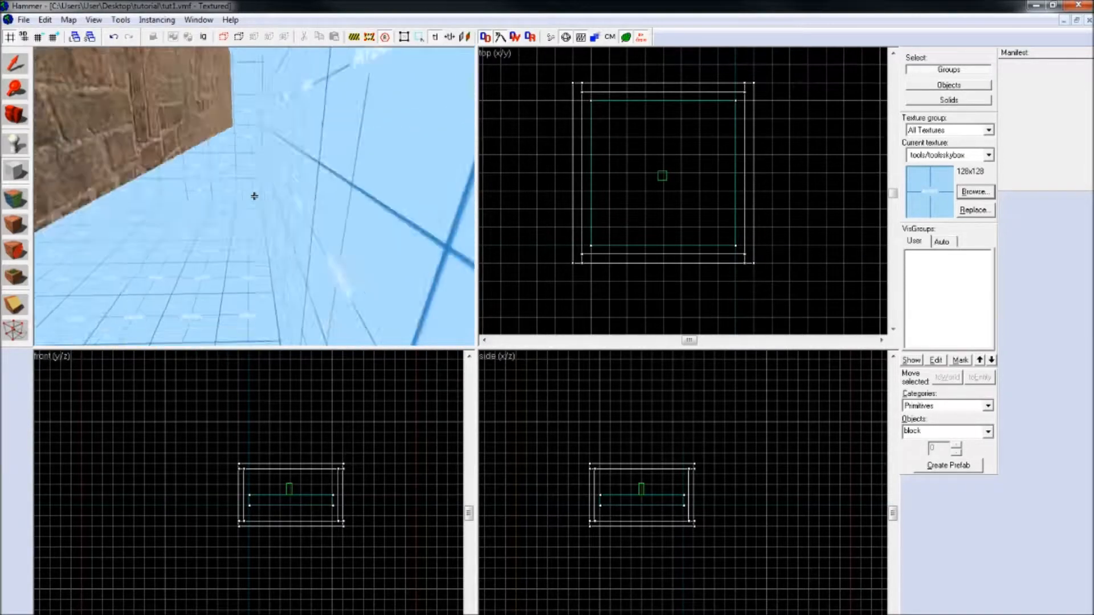
{"action": "key", "text": "w"}
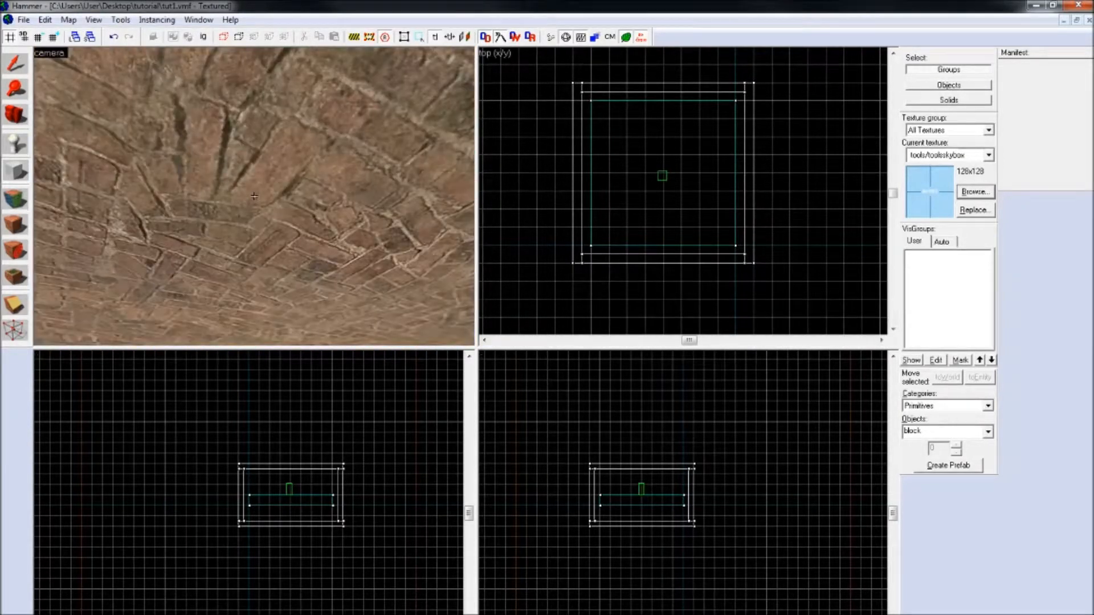
{"action": "key", "text": "w"}
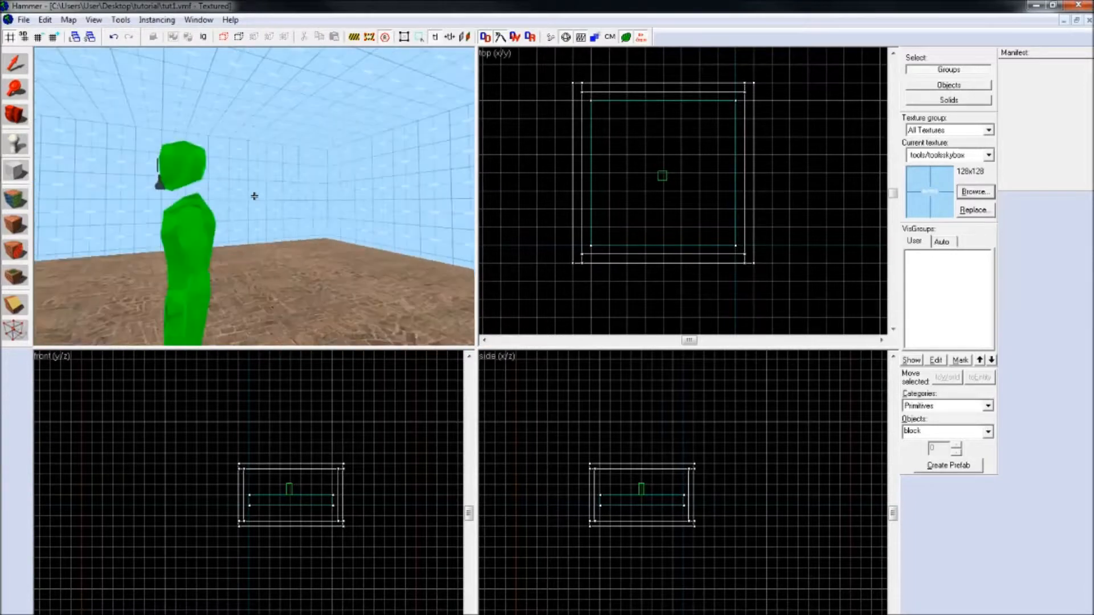
{"action": "key", "text": "s"}
{"action": "key", "text": "z"}
{"action": "left_click", "coordinate": [24, 20]}
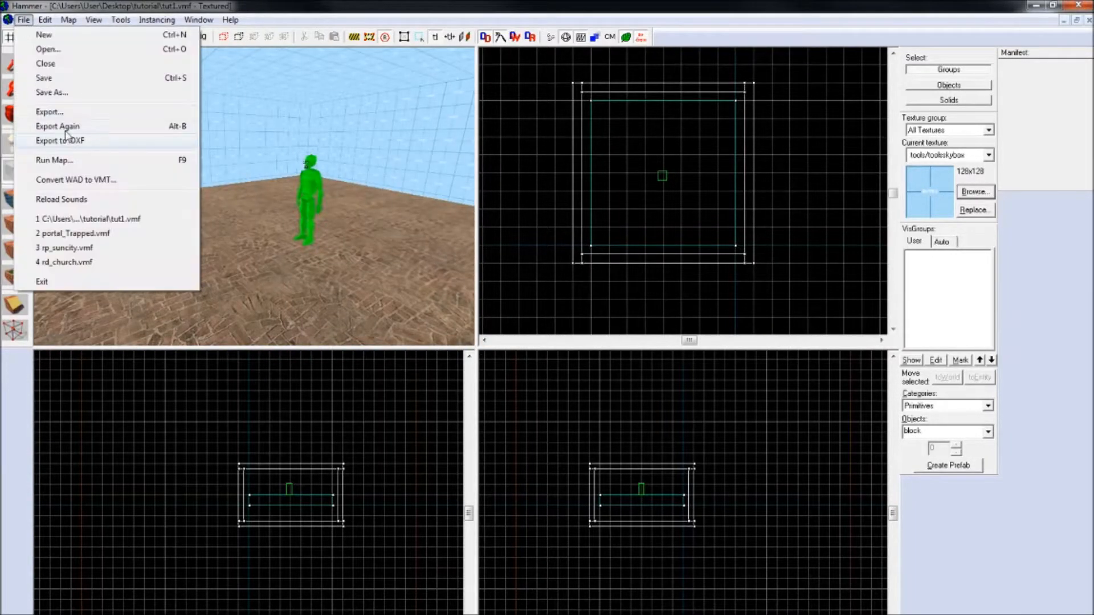
{"action": "left_click", "coordinate": [54, 160]}
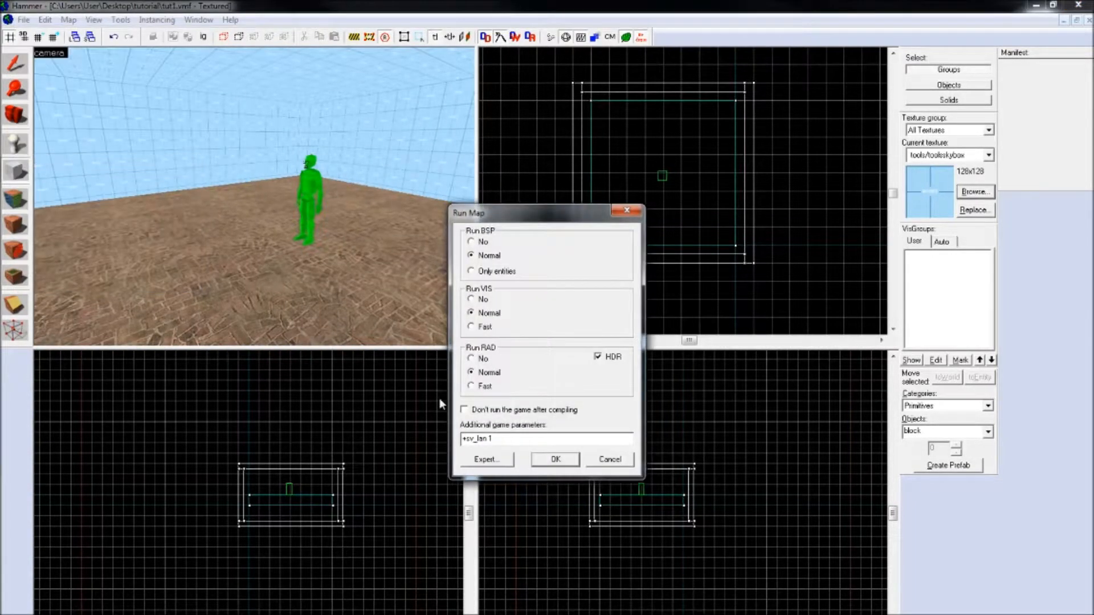
{"action": "left_click", "coordinate": [556, 461]}
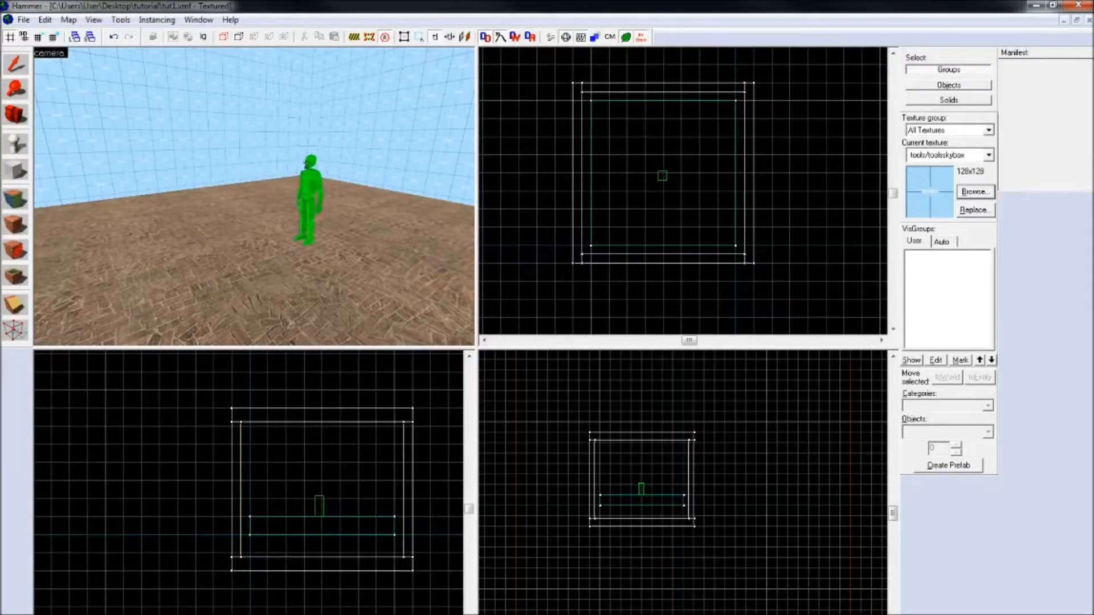
Examine the enlarged skybox, the floor and the player start from inside the room in the camera view
{"action": "key", "text": "z"}
{"action": "key", "text": "w"}
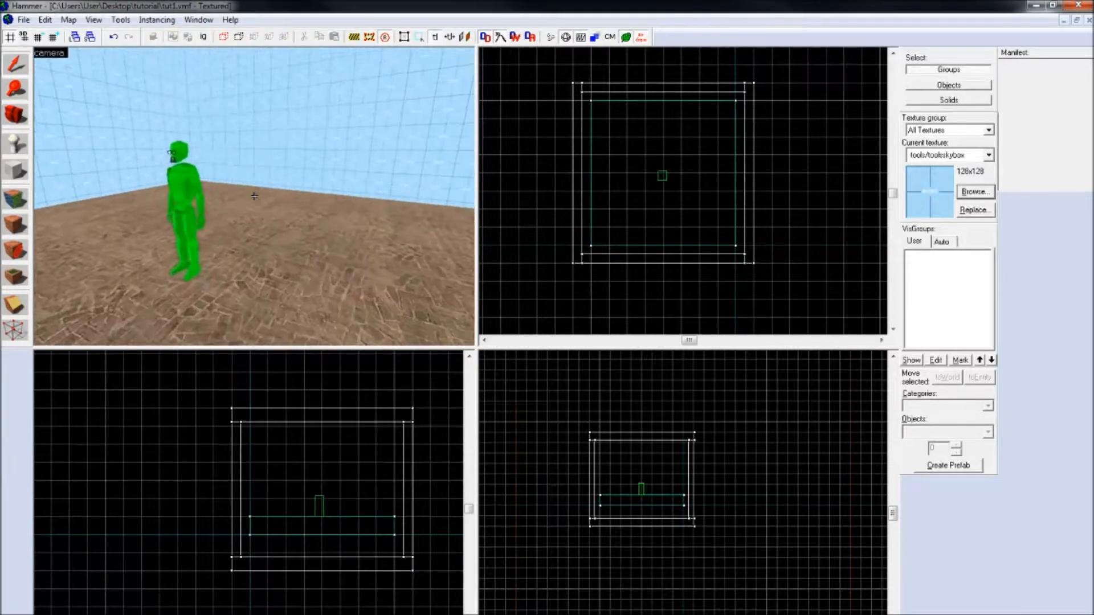
{"action": "key", "text": "s"}
{"action": "key", "text": "z"}
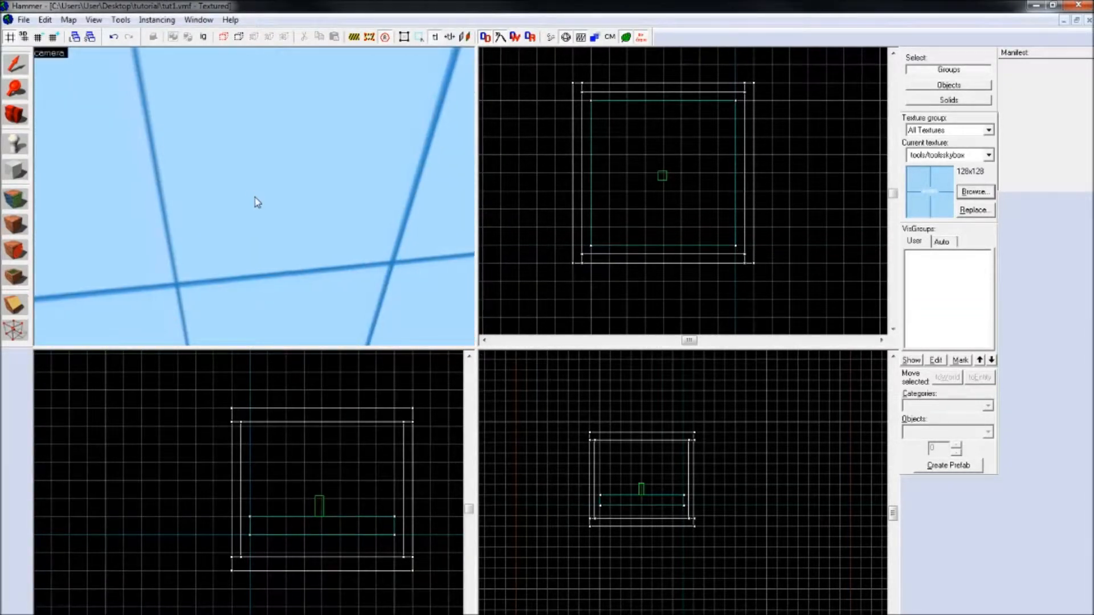
{"action": "key", "text": "z"}
{"action": "key", "text": "w"}
{"action": "key", "text": "z"}
Switch between smaller and larger grid sizes in the 2D views, ending on a fine grid
{"action": "scroll", "coordinate": [712, 193], "scroll_direction": "up", "scroll_amount": 3}
{"action": "scroll", "coordinate": [755, 218], "scroll_direction": "up", "scroll_amount": 5}
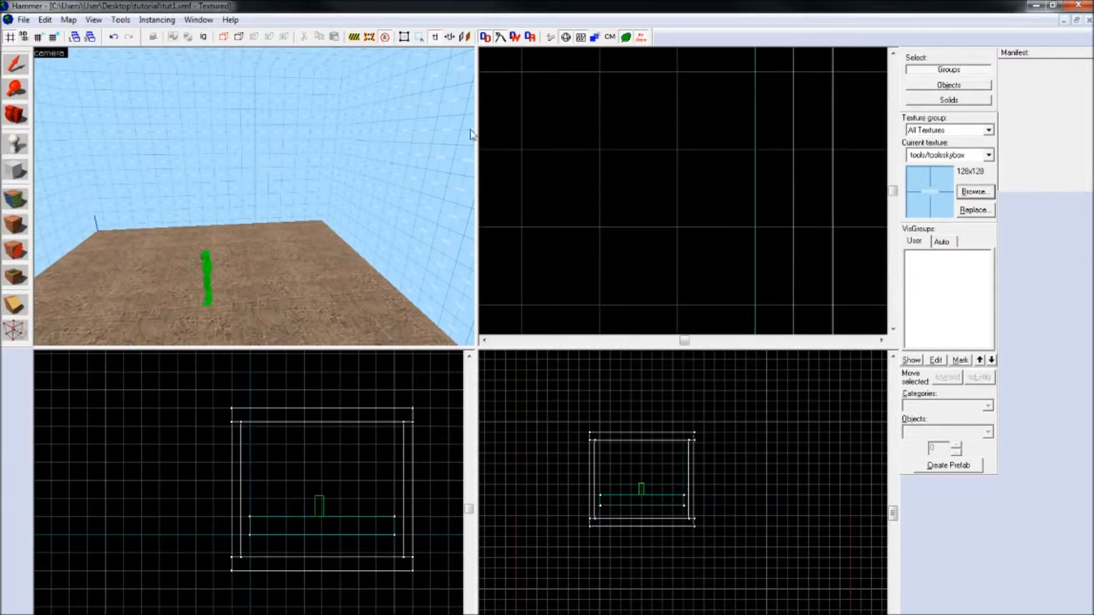
{"action": "left_click", "coordinate": [39, 38]}
{"action": "left_click", "coordinate": [37, 37]}
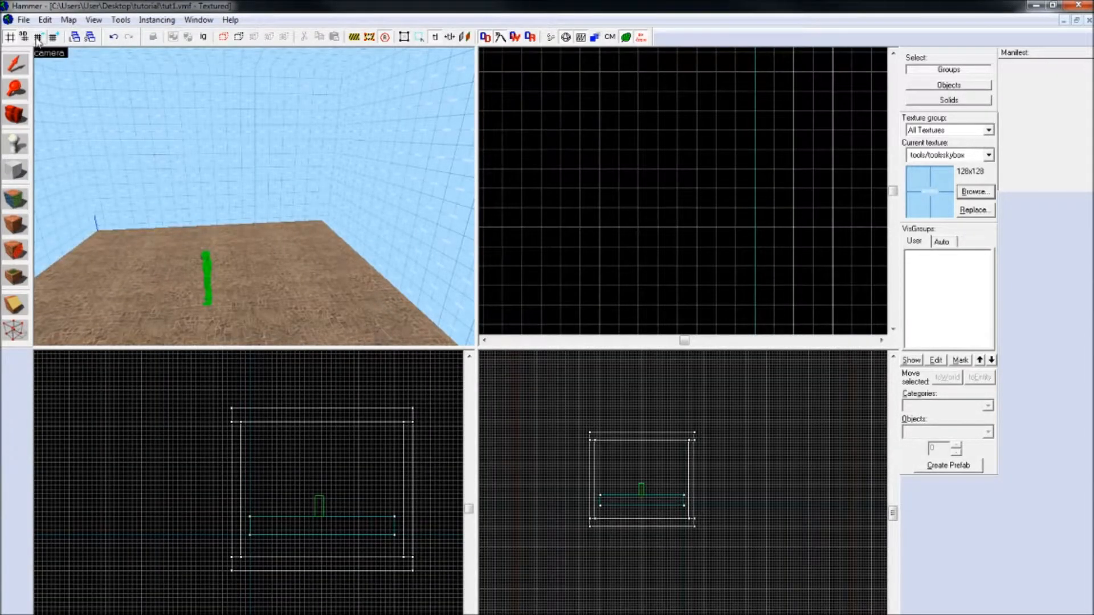
{"action": "left_click", "coordinate": [37, 38]}
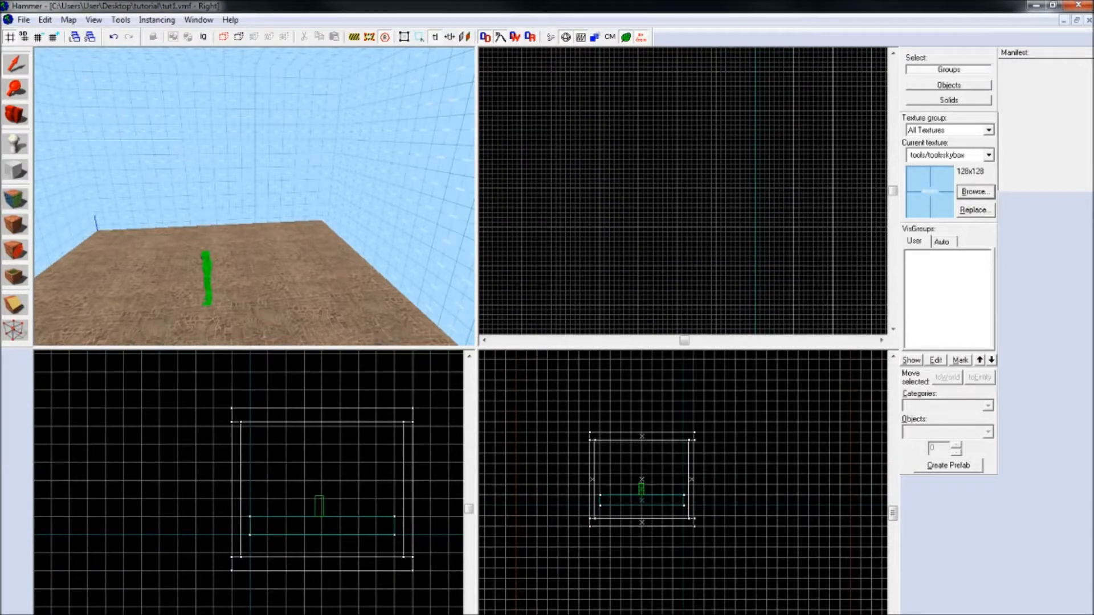
{"action": "left_click", "coordinate": [39, 42]}
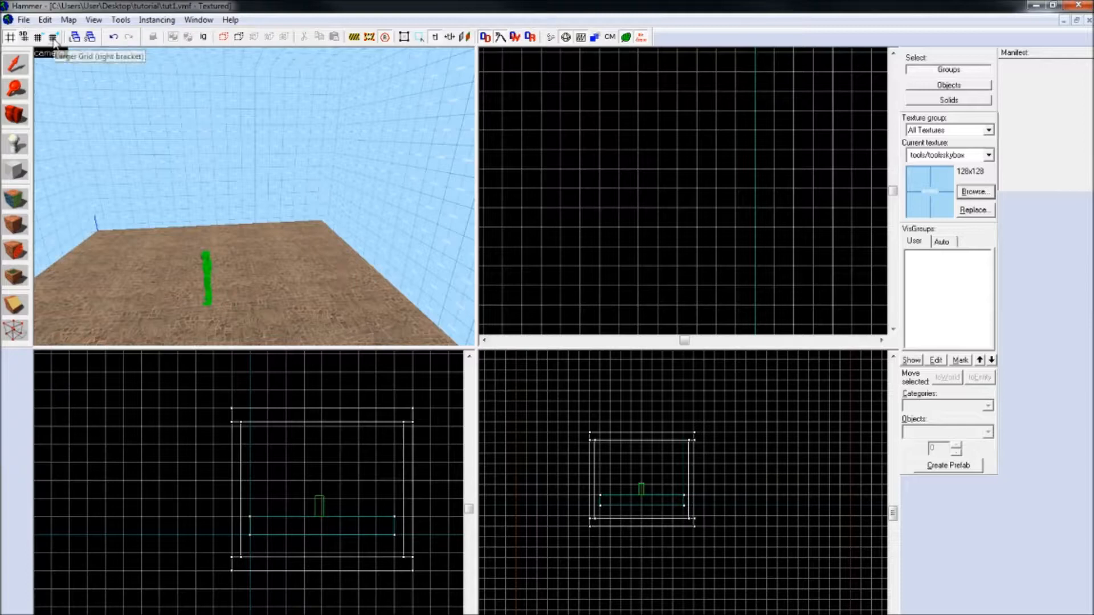
{"action": "scroll", "coordinate": [789, 182], "scroll_direction": "up", "scroll_amount": 1}
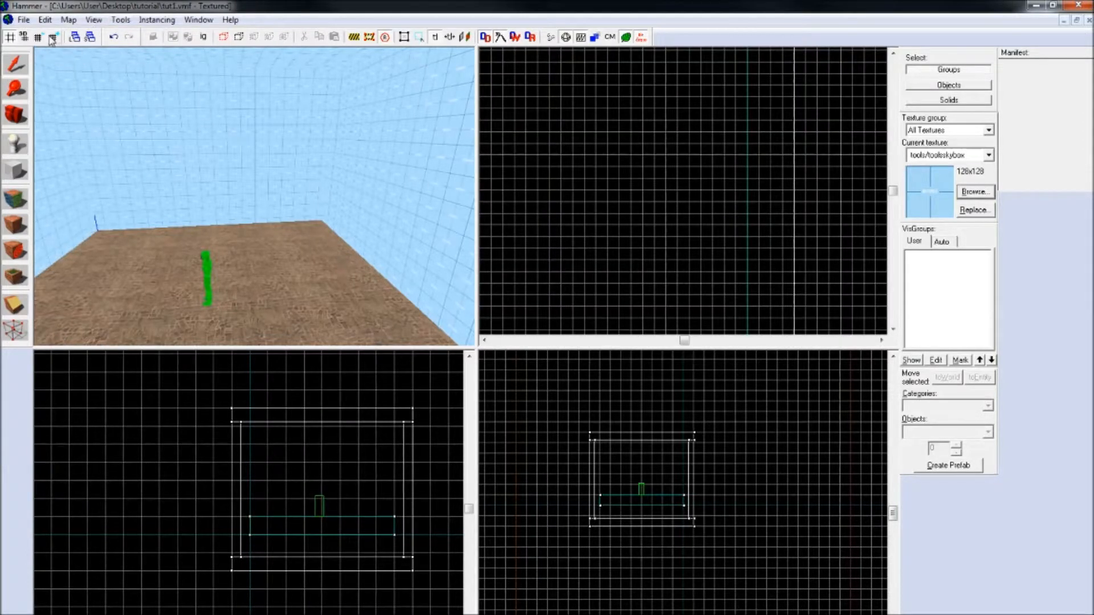
{"action": "left_click", "coordinate": [52, 38]}
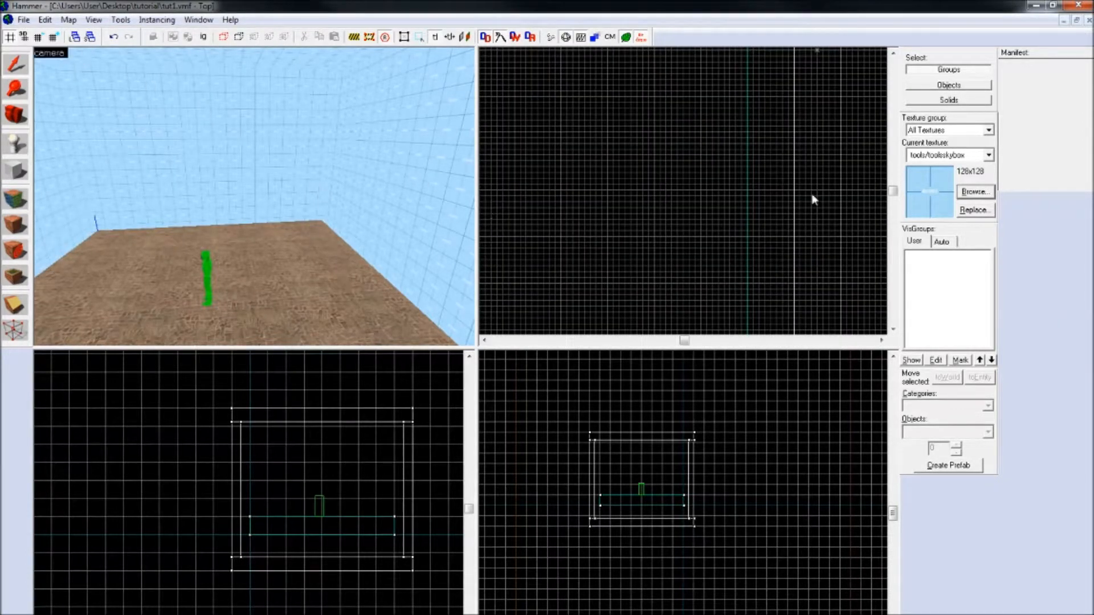
{"action": "scroll", "coordinate": [753, 191], "scroll_direction": "up", "scroll_amount": 1}
Filter the textures by "wall plaster" and choose plaster/plasterwall017a as the current texture
{"action": "key", "text": "z"}
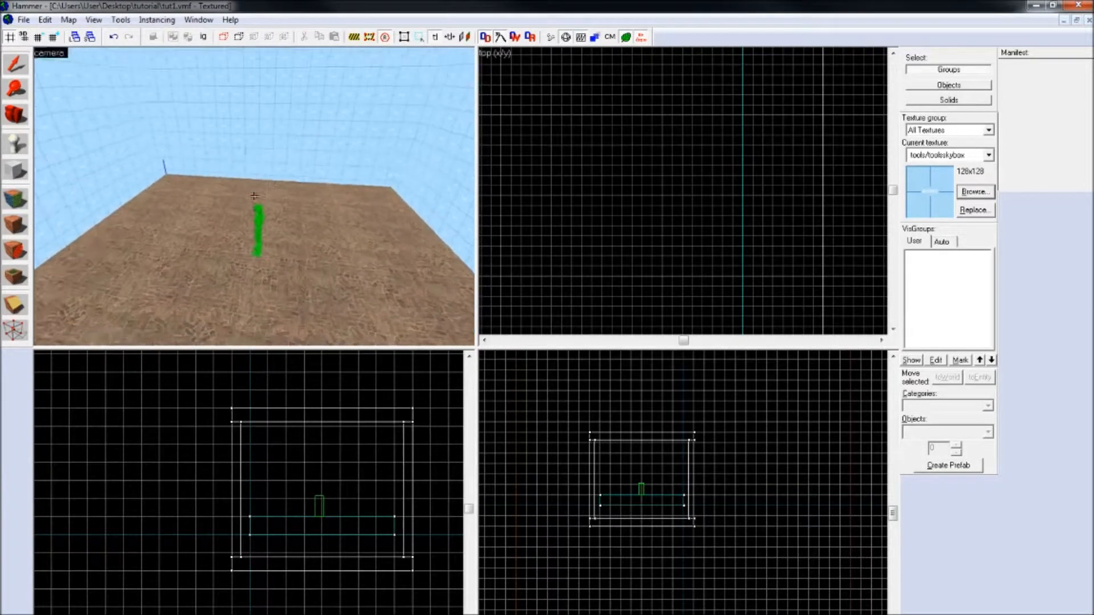
{"action": "key", "text": "w"}
{"action": "key", "text": "z"}
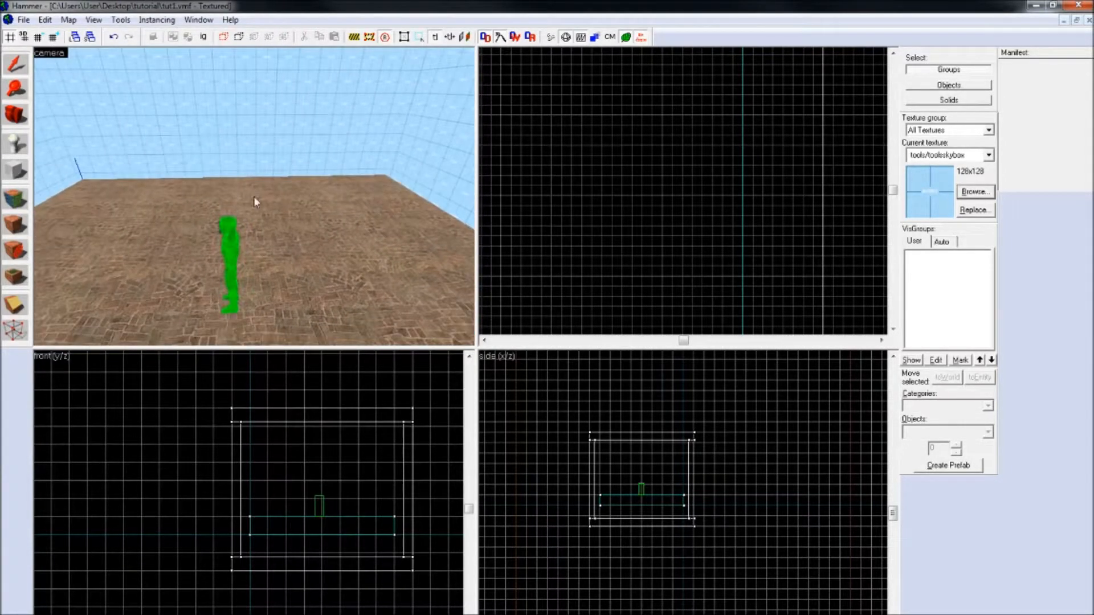
{"action": "left_click", "coordinate": [975, 192]}
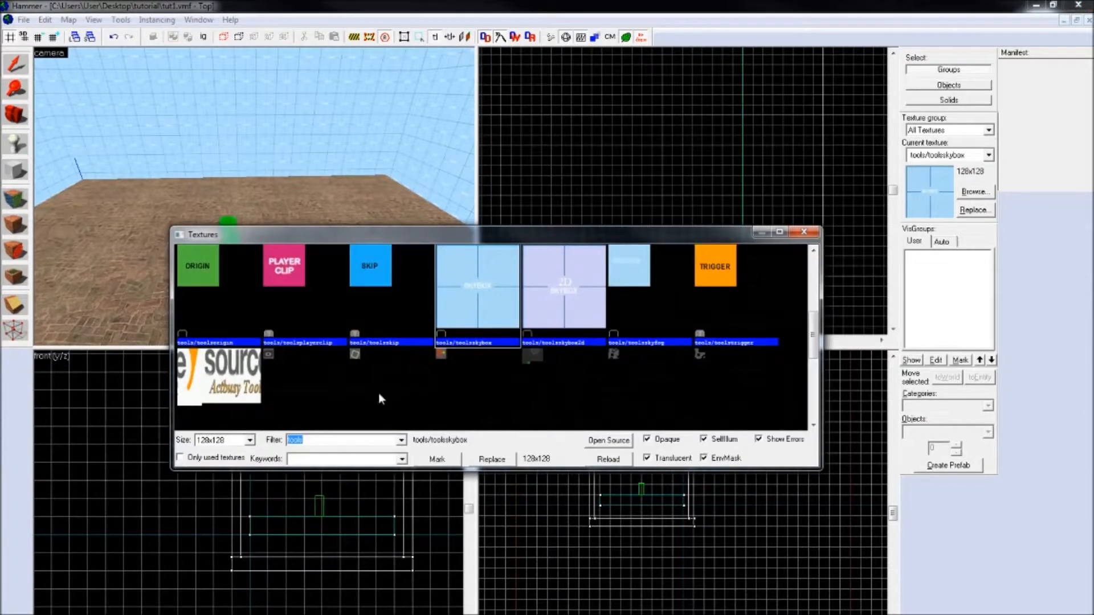
{"action": "type", "text": "wall"}
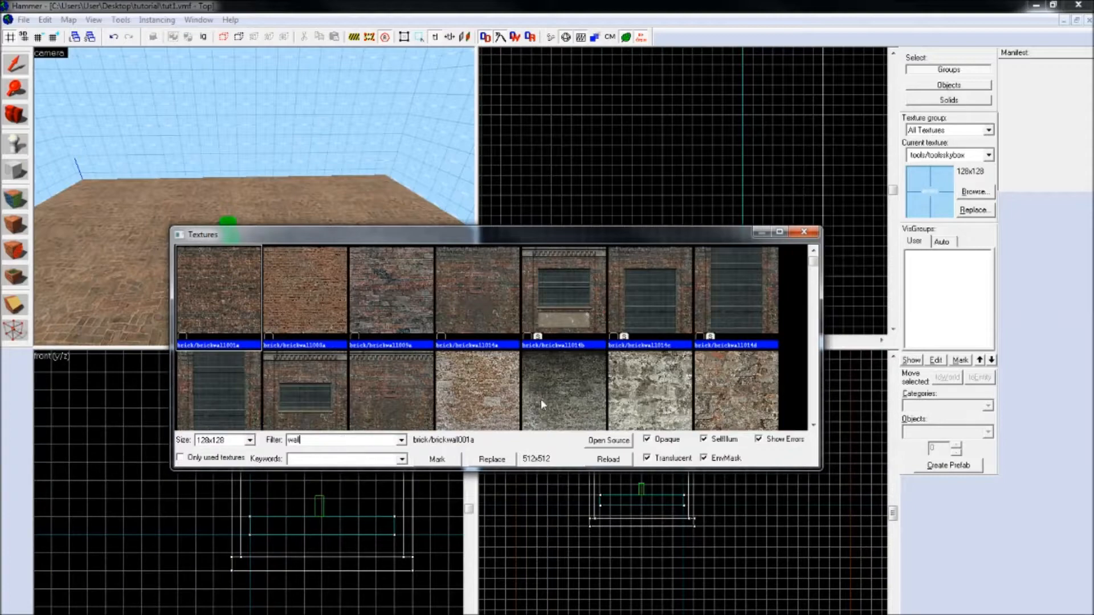
{"action": "scroll", "coordinate": [828, 274], "scroll_direction": "down", "scroll_amount": 15}
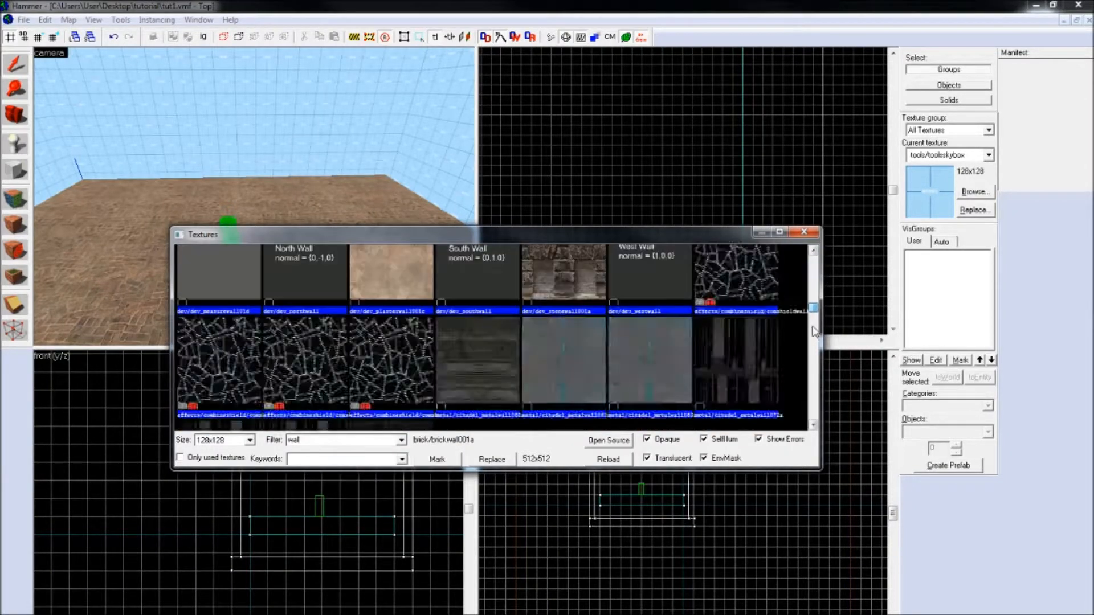
{"action": "scroll", "coordinate": [800, 375], "scroll_direction": "down", "scroll_amount": 10}
{"action": "left_click_drag", "start_coordinate": [813, 413], "coordinate": [812, 265]}
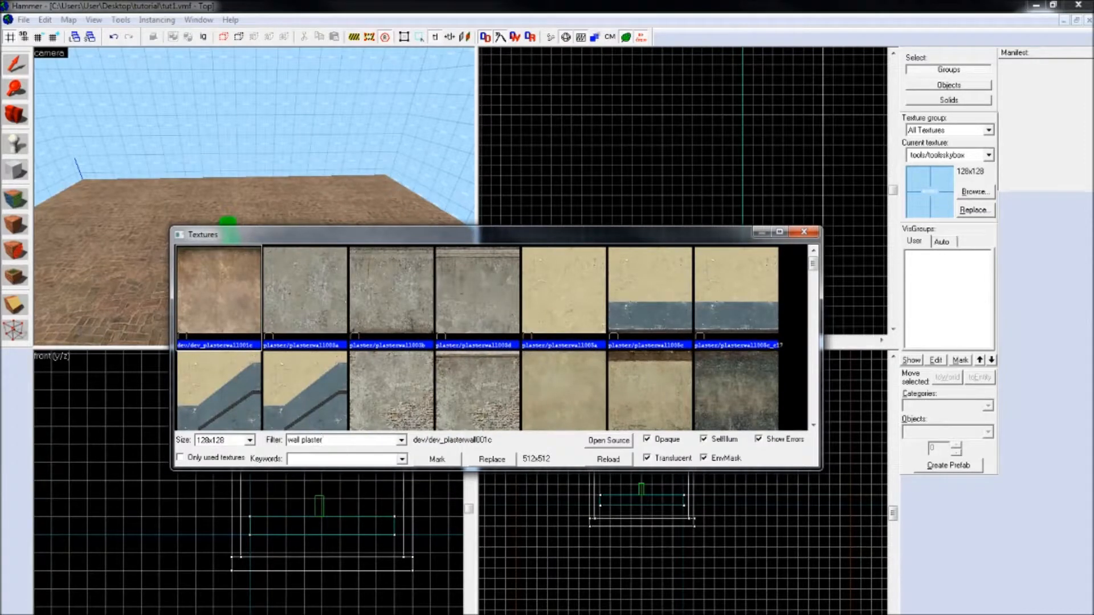
{"action": "left_click_drag", "start_coordinate": [813, 267], "coordinate": [812, 291]}
{"action": "double_click", "coordinate": [319, 324]}
Outline a block primitive 4 units thick and 512 units long along the floor block's right edge in the top view
{"action": "scroll", "coordinate": [636, 214], "scroll_direction": "down", "scroll_amount": 3}
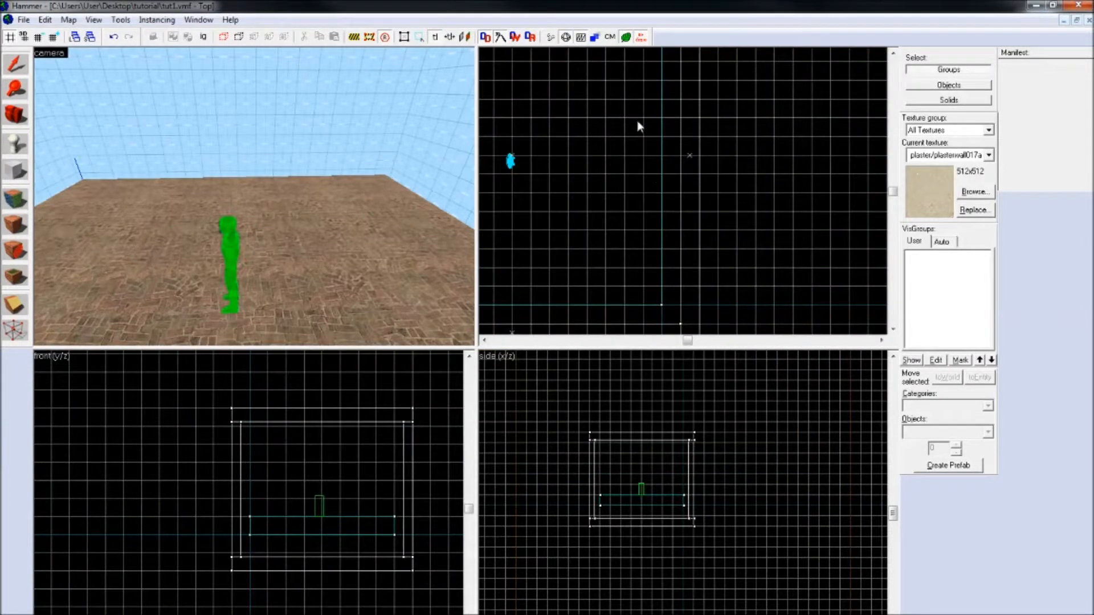
{"action": "scroll", "coordinate": [637, 121], "scroll_direction": "up", "scroll_amount": 1}
{"action": "key", "text": "Up"}
{"action": "key", "text": "Up"}
{"action": "scroll", "coordinate": [659, 128], "scroll_direction": "up", "scroll_amount": 5}
{"action": "scroll", "coordinate": [661, 126], "scroll_direction": "up", "scroll_amount": 2}
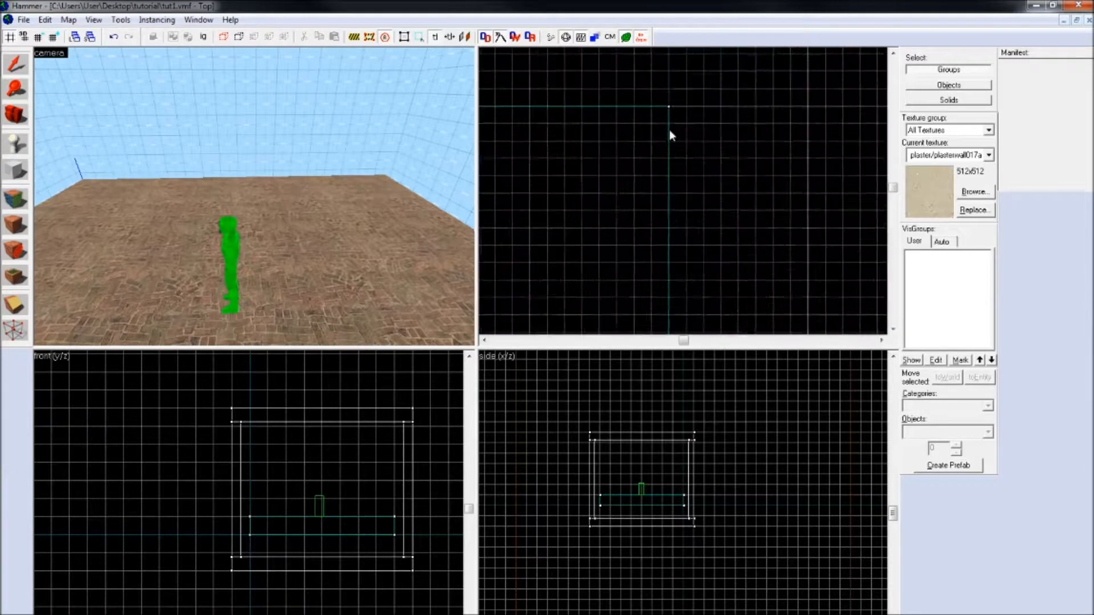
{"action": "key", "text": "shift+b"}
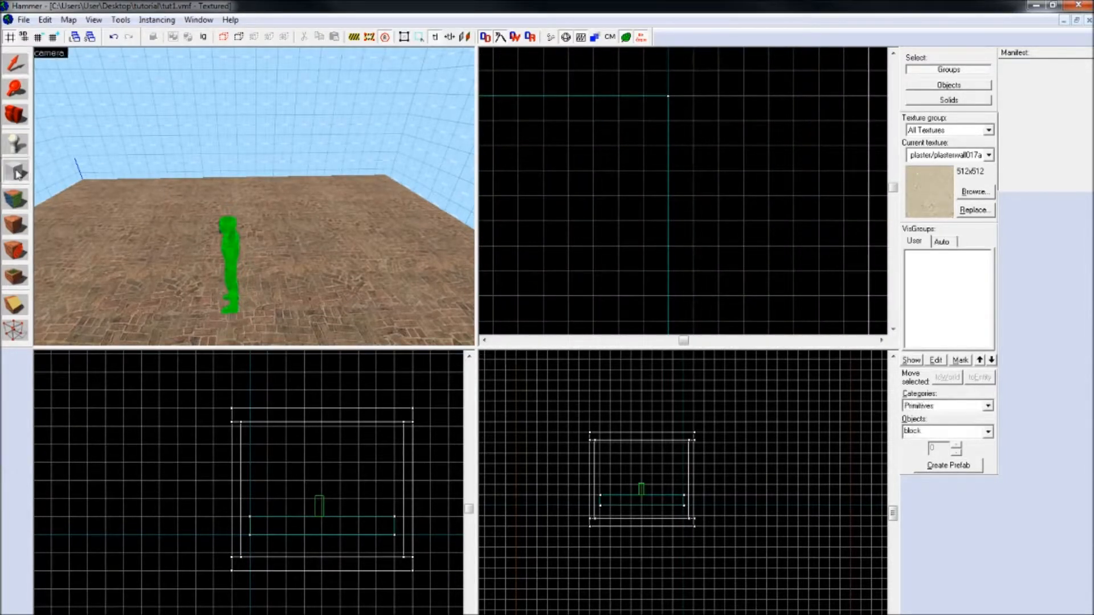
{"action": "left_click_drag", "start_coordinate": [678, 101], "coordinate": [695, 217]}
{"action": "scroll", "coordinate": [693, 198], "scroll_direction": "down", "scroll_amount": 7}
{"action": "key", "text": "Down"}
{"action": "key", "text": "Down"}
{"action": "key", "text": "Down"}
{"action": "key", "text": "Down"}
{"action": "scroll", "coordinate": [688, 231], "scroll_direction": "up", "scroll_amount": 7}
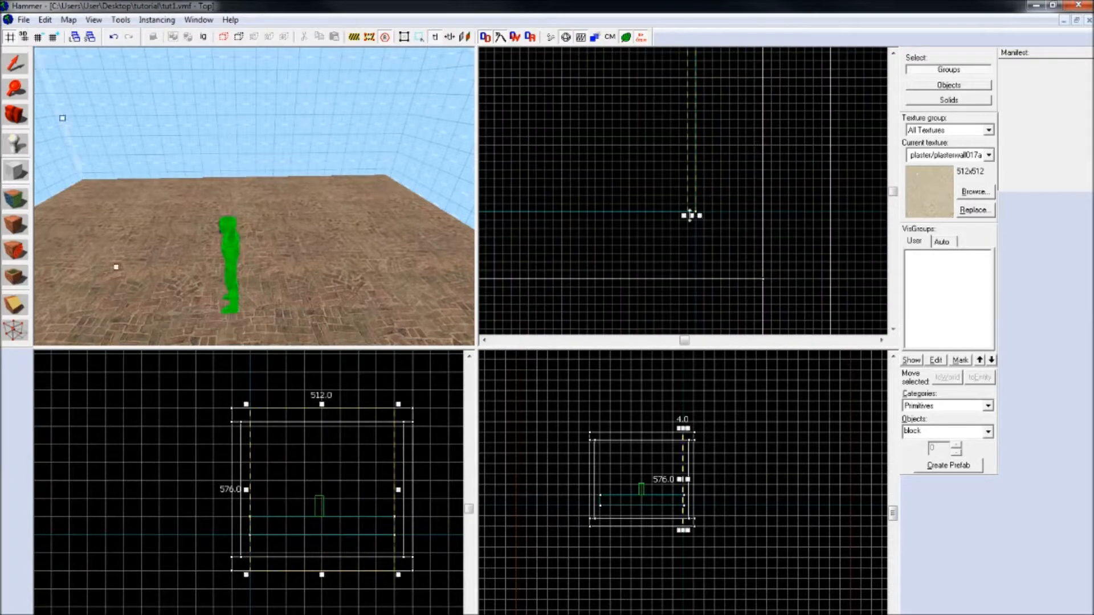
Raise the bottom of the wall outline to the floor's top surface in the front view, leaving it 384 units tall
{"action": "scroll", "coordinate": [324, 570], "scroll_direction": "up", "scroll_amount": 3}
{"action": "left_click_drag", "start_coordinate": [323, 570], "coordinate": [395, 476]}
{"action": "scroll", "coordinate": [379, 484], "scroll_direction": "up", "scroll_amount": 3}
{"action": "key", "text": "Up"}
{"action": "key", "text": "Up"}
{"action": "scroll", "coordinate": [302, 556], "scroll_direction": "down", "scroll_amount": 1}
{"action": "key", "text": "Up"}
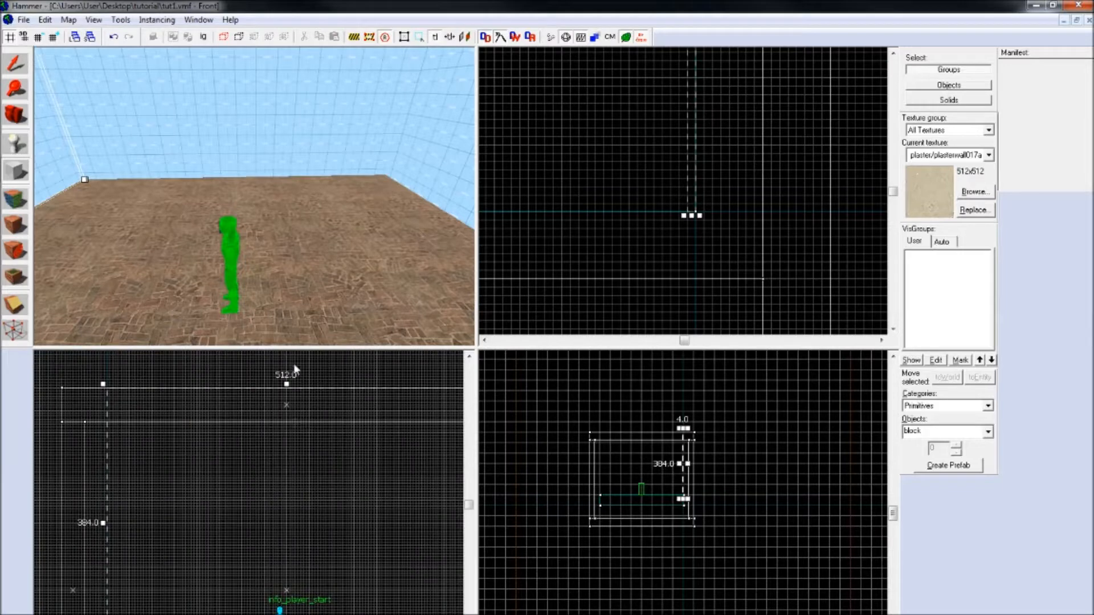
Lower the top of the wall outline to a height of 128 units and create the first plaster wall
{"action": "left_click_drag", "start_coordinate": [287, 387], "coordinate": [366, 584]}
{"action": "scroll", "coordinate": [341, 575], "scroll_direction": "up", "scroll_amount": 2}
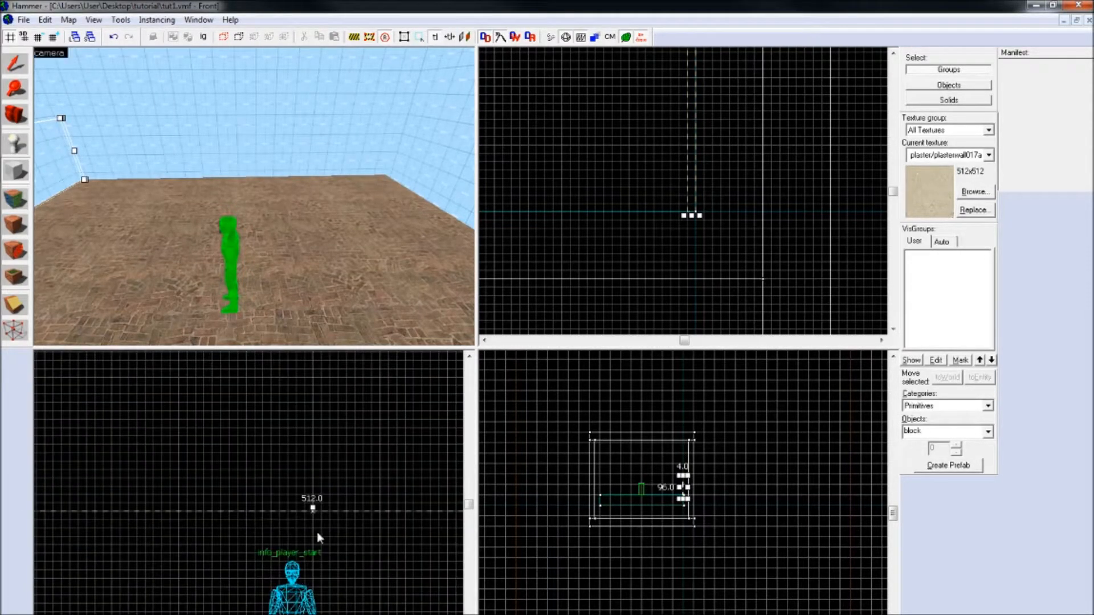
{"action": "left_click_drag", "start_coordinate": [313, 506], "coordinate": [312, 509]}
{"action": "left_click_drag", "start_coordinate": [327, 445], "coordinate": [337, 450]}
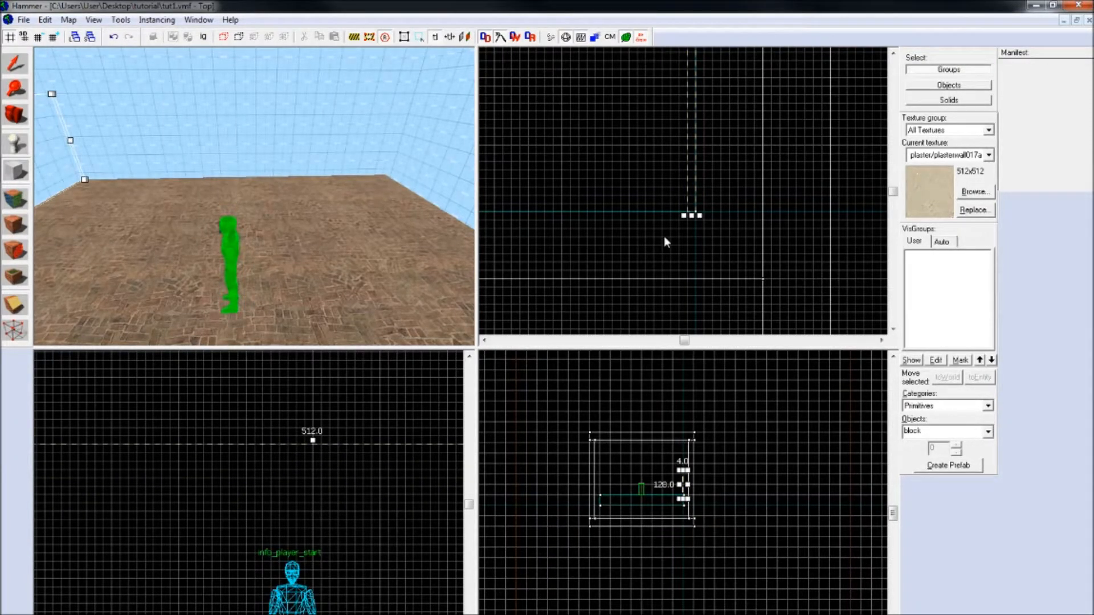
{"action": "key", "text": "Return"}
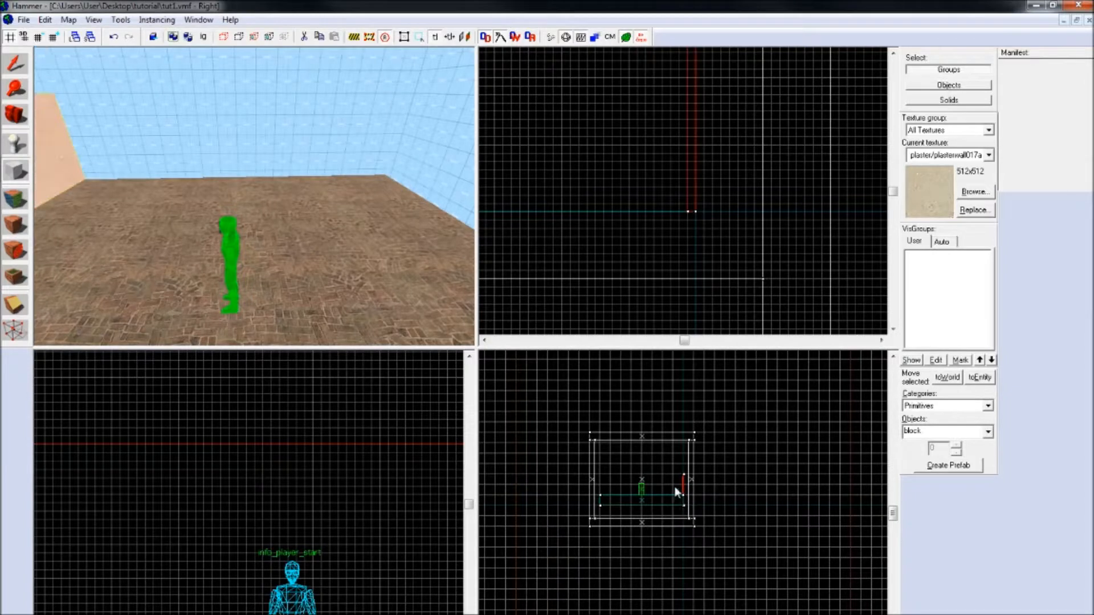
Outline a second 128-unit-tall block across the floor area in the top view, about 640 units deep
{"action": "scroll", "coordinate": [678, 487], "scroll_direction": "up", "scroll_amount": 5}
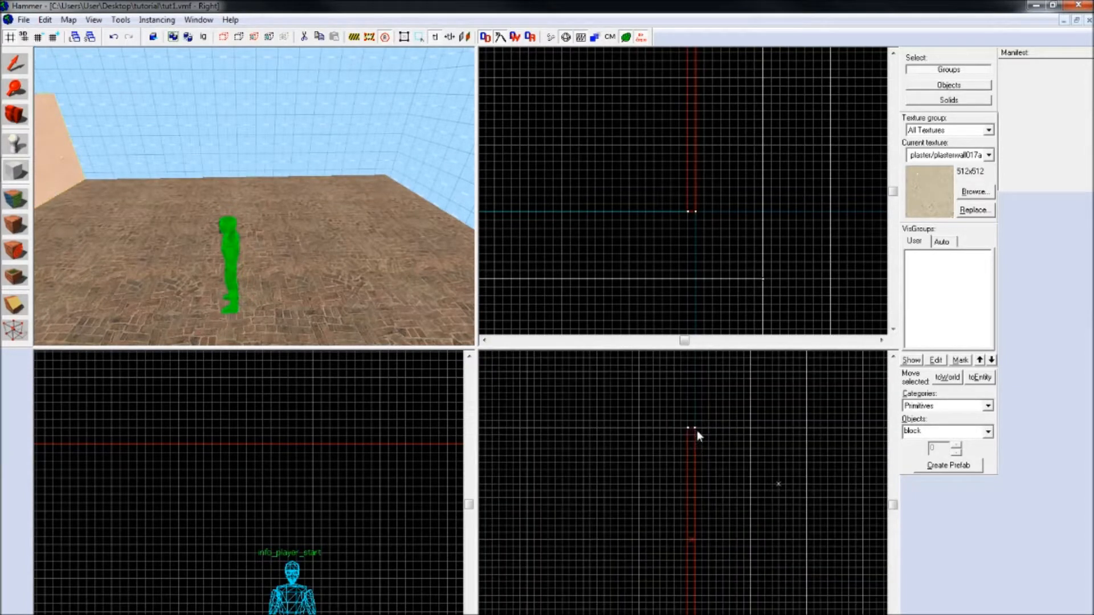
{"action": "scroll", "coordinate": [601, 491], "scroll_direction": "down", "scroll_amount": 5}
{"action": "left_click_drag", "start_coordinate": [696, 430], "coordinate": [539, 583]}
{"action": "scroll", "coordinate": [608, 538], "scroll_direction": "up", "scroll_amount": 8}
{"action": "scroll", "coordinate": [734, 234], "scroll_direction": "down", "scroll_amount": 13}
{"action": "scroll", "coordinate": [680, 242], "scroll_direction": "up", "scroll_amount": 3}
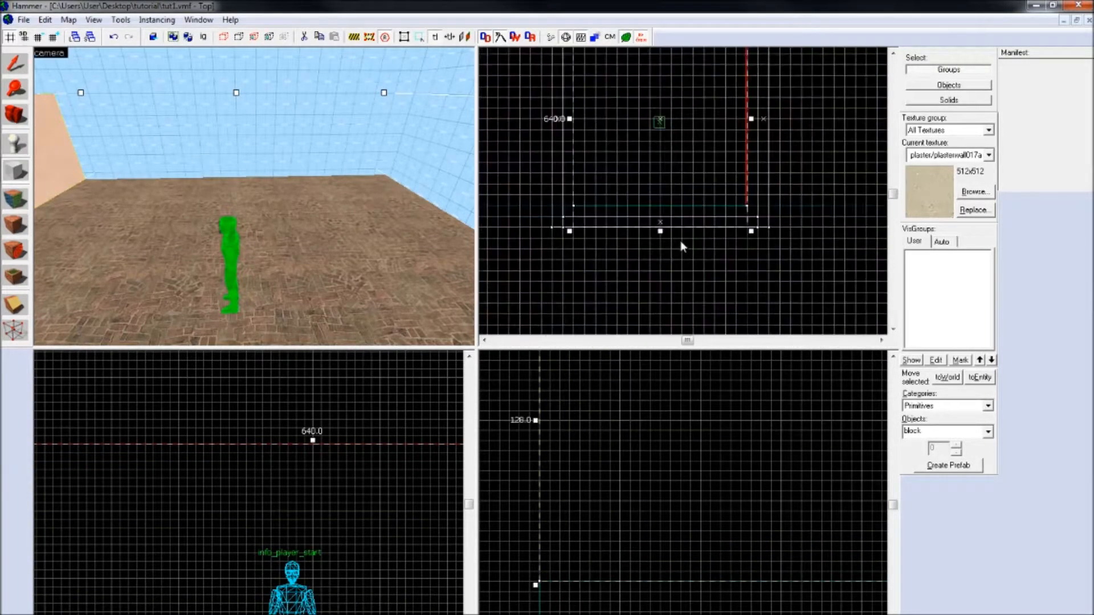
Shrink the second block's outline to a thin strip along the floor's lower edge in the top view
{"action": "left_click_drag", "start_coordinate": [659, 233], "coordinate": [748, 212]}
{"action": "scroll", "coordinate": [758, 211], "scroll_direction": "up", "scroll_amount": 5}
{"action": "scroll", "coordinate": [747, 211], "scroll_direction": "down", "scroll_amount": 1}
{"action": "scroll", "coordinate": [734, 156], "scroll_direction": "down", "scroll_amount": 3}
{"action": "key", "text": "Up"}
{"action": "key", "text": "Up"}
{"action": "key", "text": "Up"}
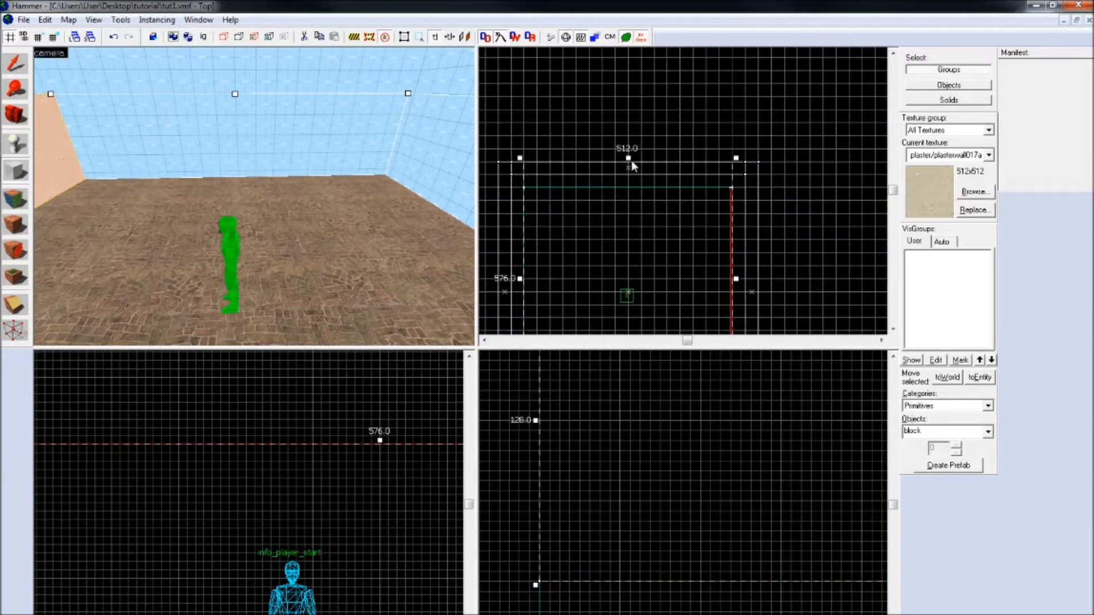
{"action": "left_click_drag", "start_coordinate": [629, 160], "coordinate": [748, 278]}
{"action": "key", "text": "Down"}
{"action": "key", "text": "Down"}
{"action": "scroll", "coordinate": [749, 278], "scroll_direction": "up", "scroll_amount": 6}
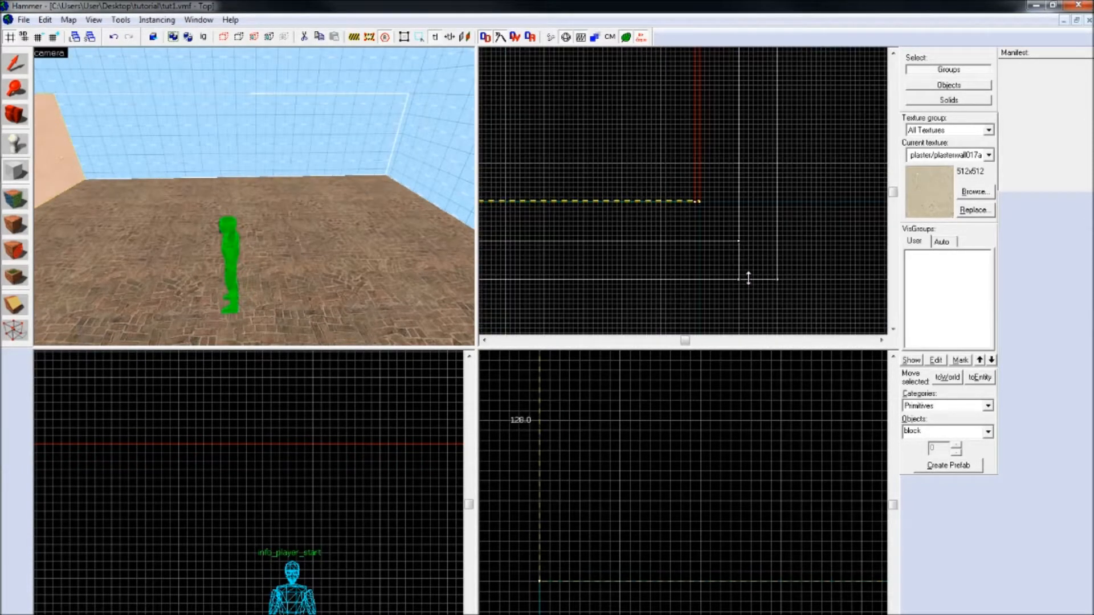
Trim the strip's end to the first wall's inner face and set its thickness to 4 units
{"action": "scroll", "coordinate": [705, 206], "scroll_direction": "up", "scroll_amount": 2}
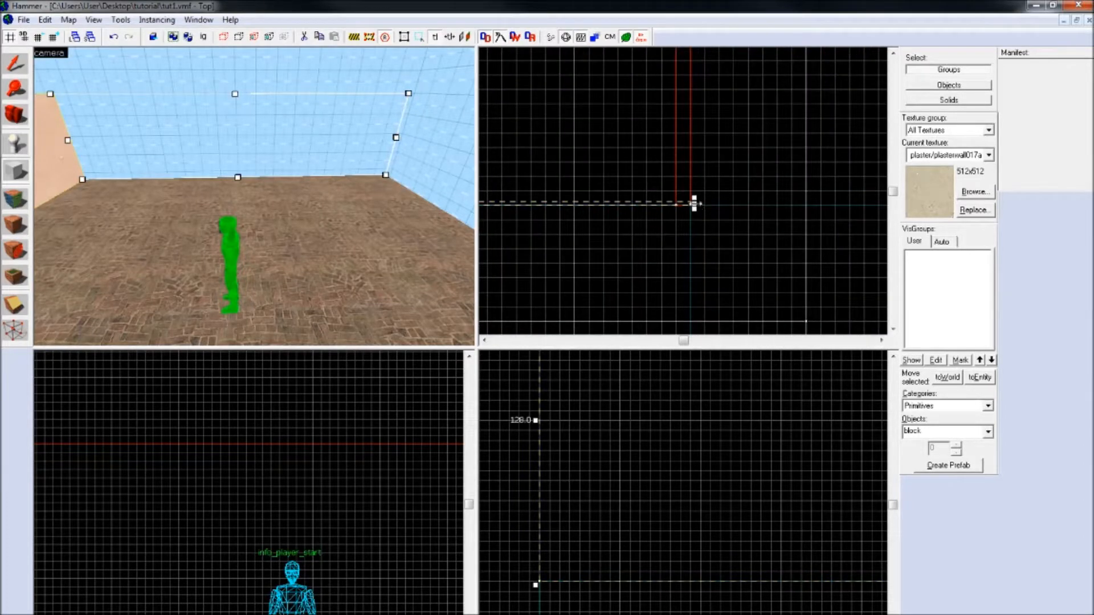
{"action": "key", "text": "shift+v"}
{"action": "scroll", "coordinate": [677, 201], "scroll_direction": "up", "scroll_amount": 5}
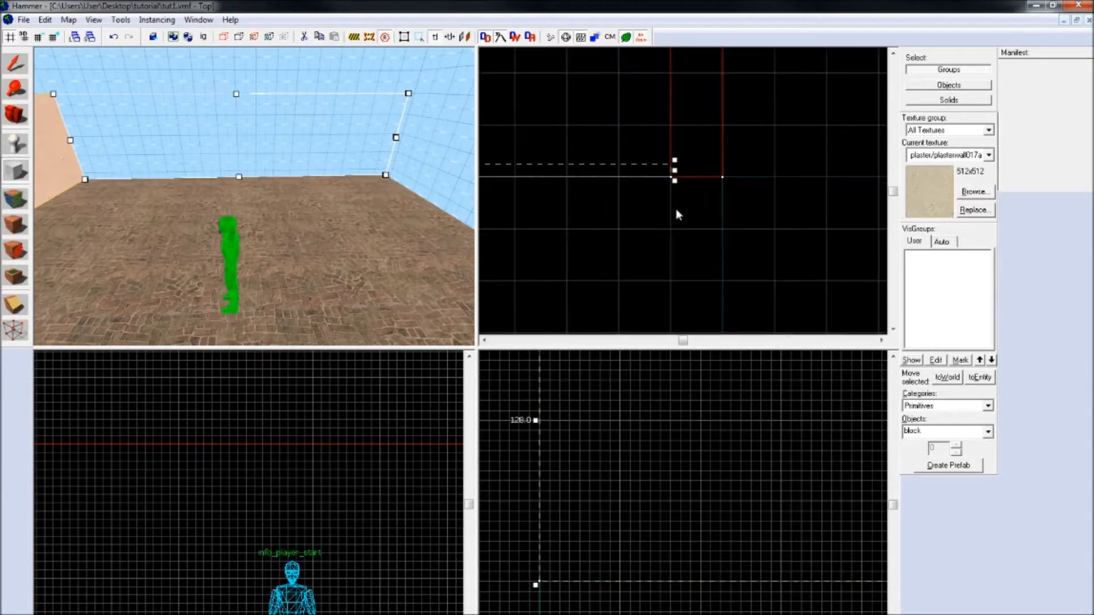
{"action": "left_click_drag", "start_coordinate": [676, 166], "coordinate": [673, 136]}
{"action": "scroll", "coordinate": [687, 274], "scroll_direction": "down", "scroll_amount": 15}
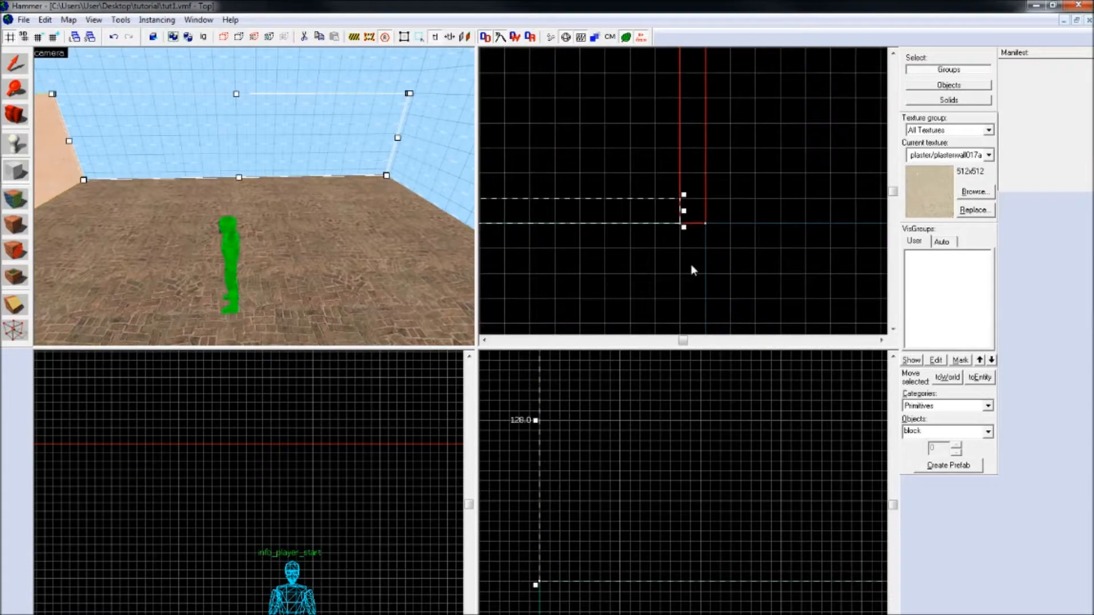
Check the strip's alignment with the floor edges and create the second wall, 508 units long and 128 units tall
{"action": "scroll", "coordinate": [695, 249], "scroll_direction": "down", "scroll_amount": 3}
{"action": "scroll", "coordinate": [720, 439], "scroll_direction": "down", "scroll_amount": 3}
{"action": "key", "text": "Down"}
{"action": "key", "text": "Right"}
{"action": "key", "text": "Right"}
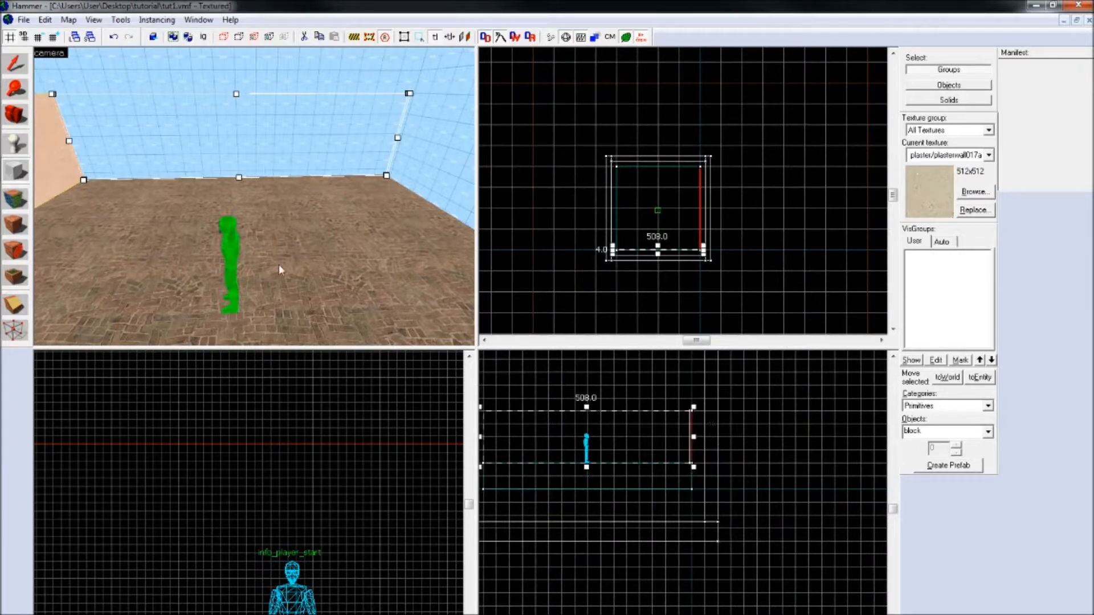
{"action": "scroll", "coordinate": [333, 524], "scroll_direction": "down", "scroll_amount": 4}
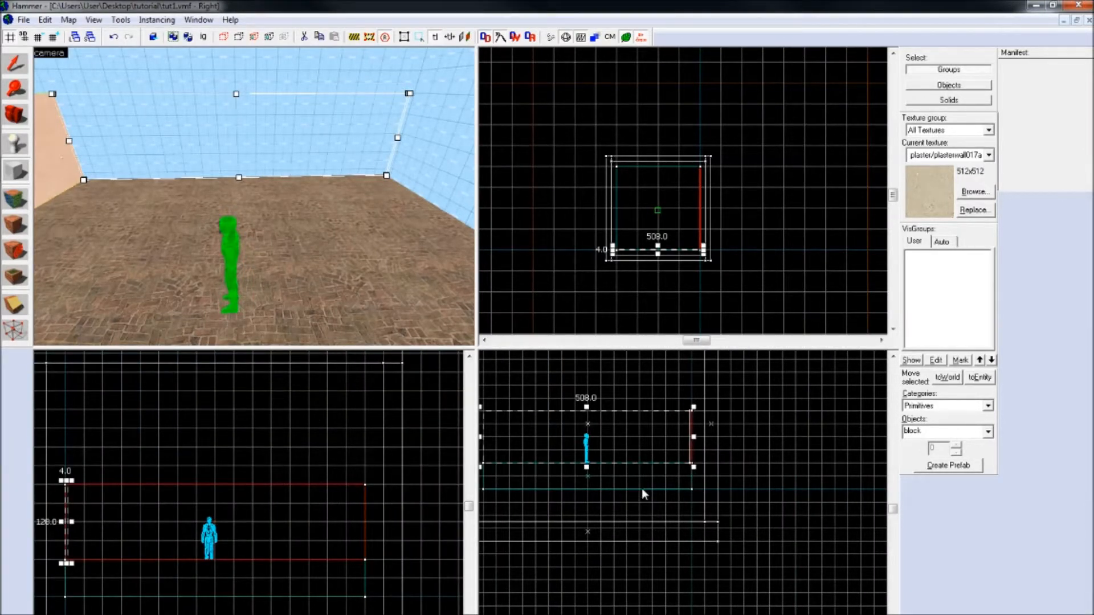
{"action": "scroll", "coordinate": [660, 211], "scroll_direction": "up", "scroll_amount": 6}
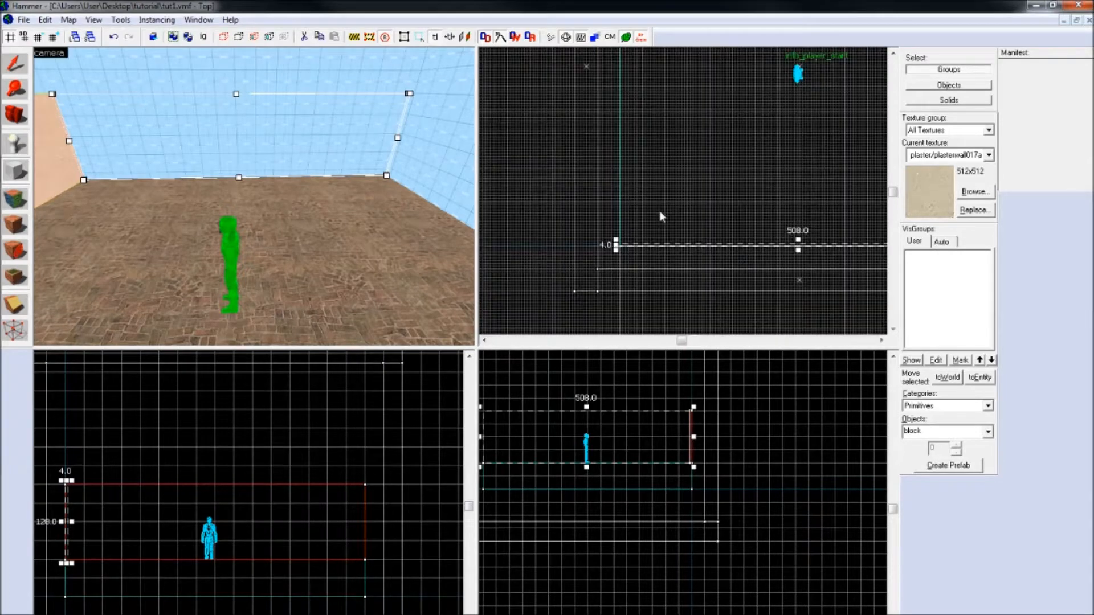
{"action": "scroll", "coordinate": [636, 251], "scroll_direction": "up", "scroll_amount": 2}
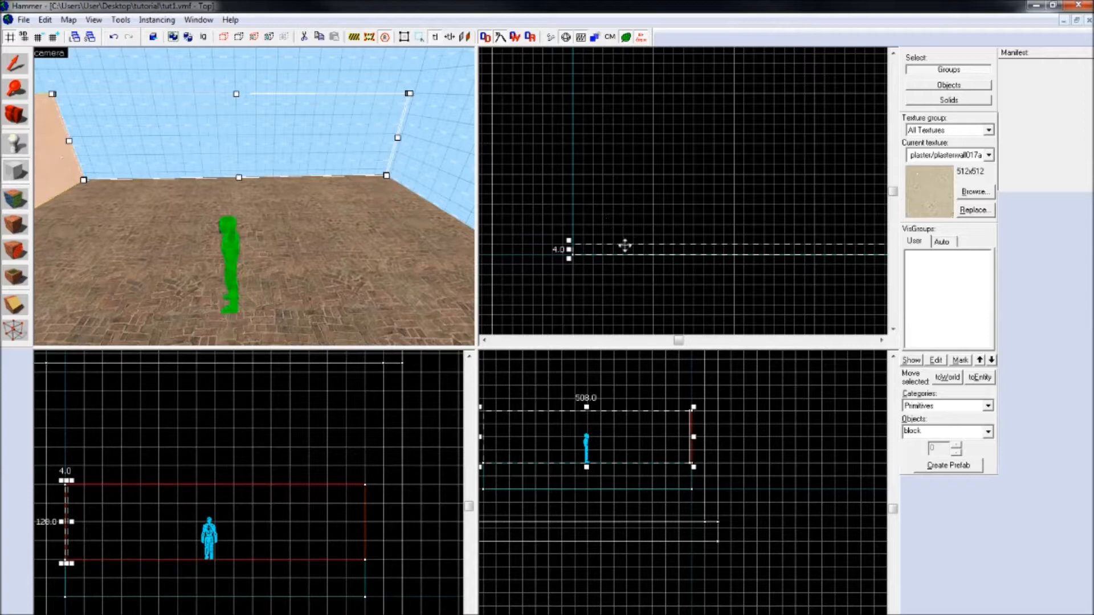
{"action": "key", "text": "Return"}
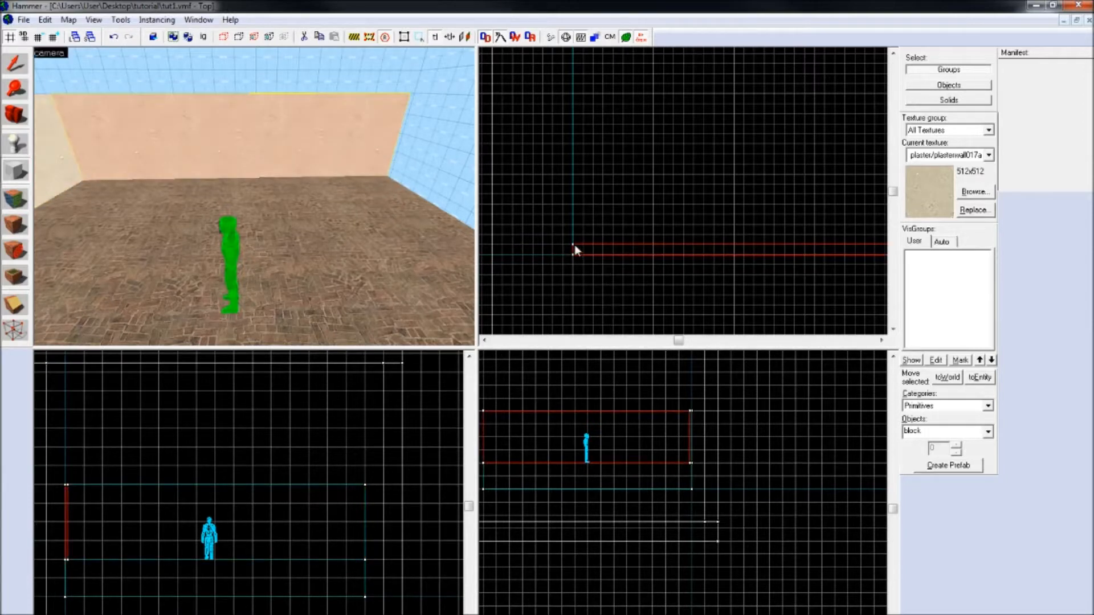
Outline a third wall block 4 units thick and 508 units long along the floor's left edge in the top view
{"action": "key", "text": "Up"}
{"action": "key", "text": "Up"}
{"action": "key", "text": "Up"}
{"action": "key", "text": "Up"}
{"action": "key", "text": "Up"}
{"action": "left_click_drag", "start_coordinate": [574, 245], "coordinate": [583, 94]}
{"action": "scroll", "coordinate": [584, 178], "scroll_direction": "down", "scroll_amount": 4}
{"action": "scroll", "coordinate": [583, 174], "scroll_direction": "down", "scroll_amount": 4}
{"action": "key", "text": "Up"}
{"action": "key", "text": "Up"}
{"action": "scroll", "coordinate": [586, 166], "scroll_direction": "up", "scroll_amount": 6}
{"action": "scroll", "coordinate": [234, 552], "scroll_direction": "down", "scroll_amount": 2}
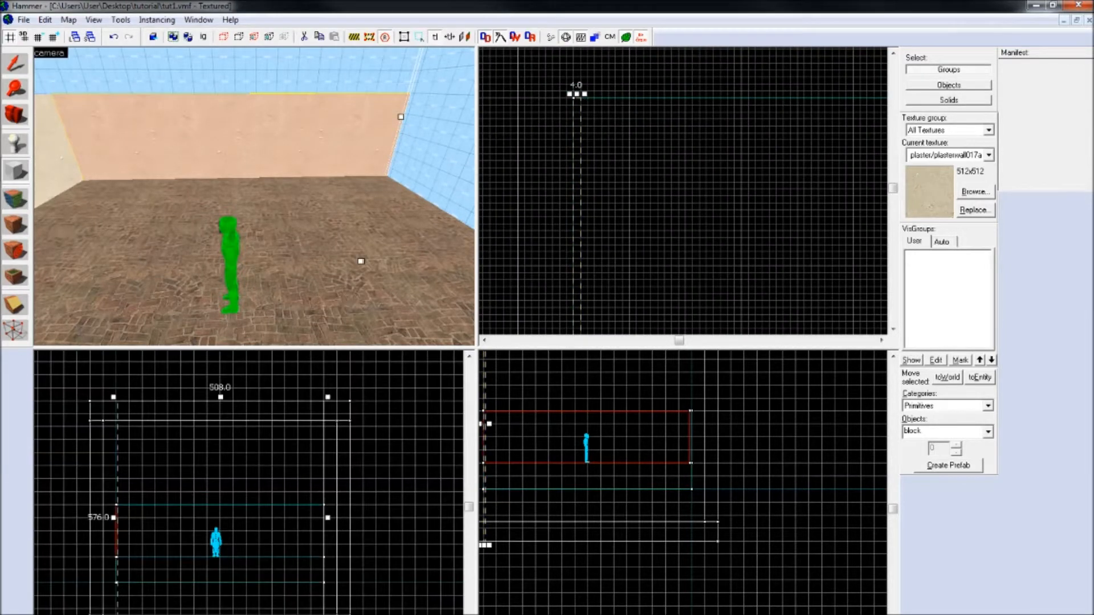
{"action": "left_click", "coordinate": [560, 164]}
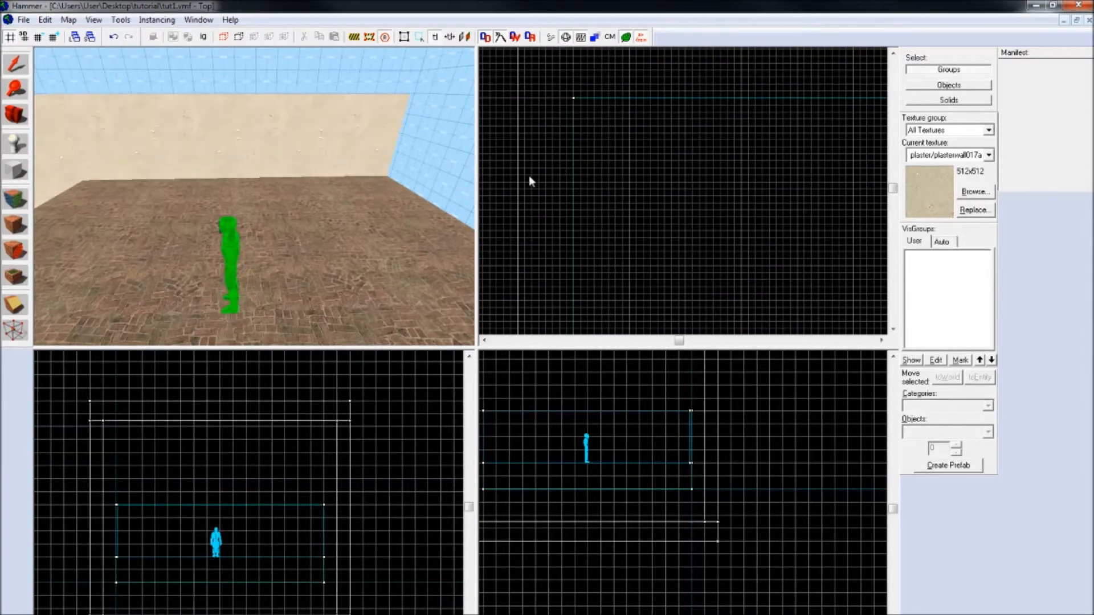
{"action": "left_click", "coordinate": [296, 147]}
{"action": "left_click", "coordinate": [12, 164]}
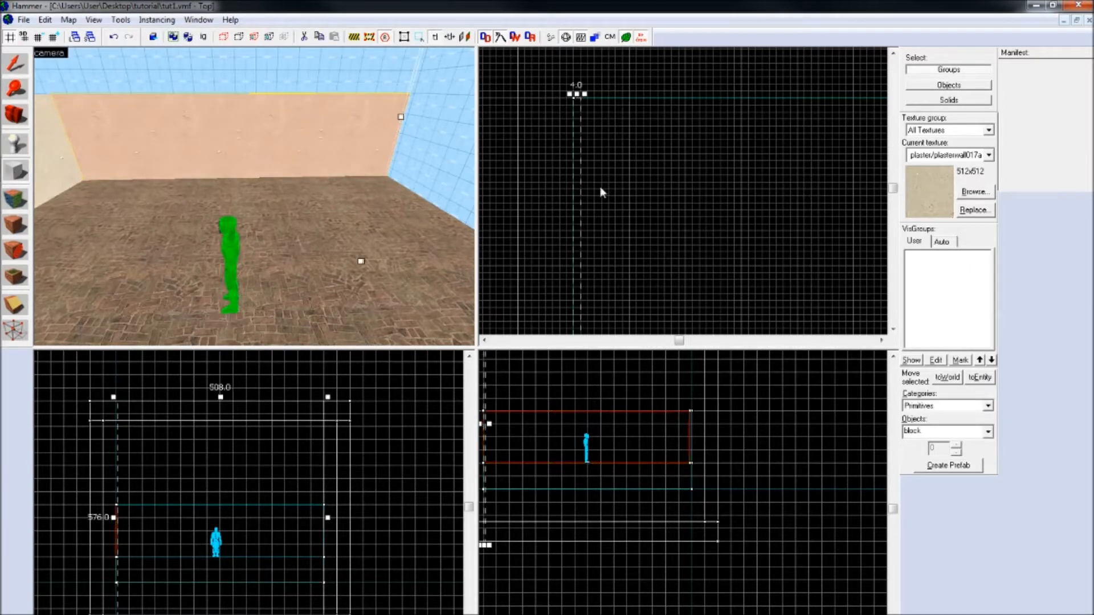
Reduce the third wall outline to 128 units tall, fit it against the second wall and create the block
{"action": "left_click_drag", "start_coordinate": [632, 157], "coordinate": [683, 200]}
{"action": "scroll", "coordinate": [584, 125], "scroll_direction": "down", "scroll_amount": 2}
{"action": "key", "text": "Down"}
{"action": "key", "text": "Down"}
{"action": "key", "text": "Down"}
{"action": "key", "text": "Down"}
{"action": "key", "text": "Down"}
{"action": "key", "text": "Down"}
{"action": "left_click_drag", "start_coordinate": [575, 98], "coordinate": [580, 279]}
{"action": "scroll", "coordinate": [581, 225], "scroll_direction": "down", "scroll_amount": 2}
{"action": "scroll", "coordinate": [579, 256], "scroll_direction": "up", "scroll_amount": 2}
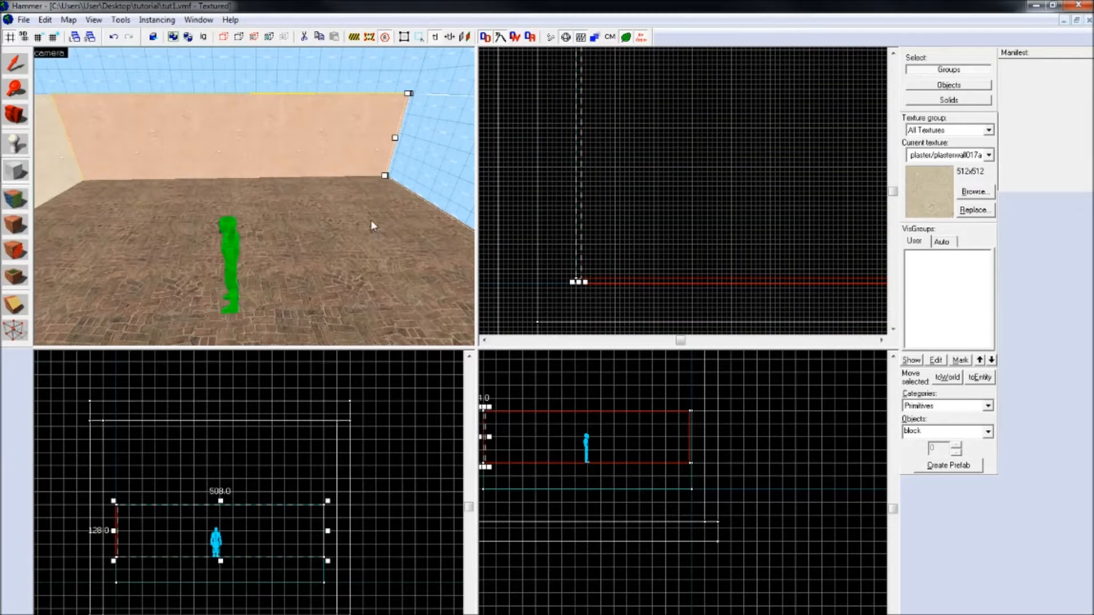
{"action": "key", "text": "z"}
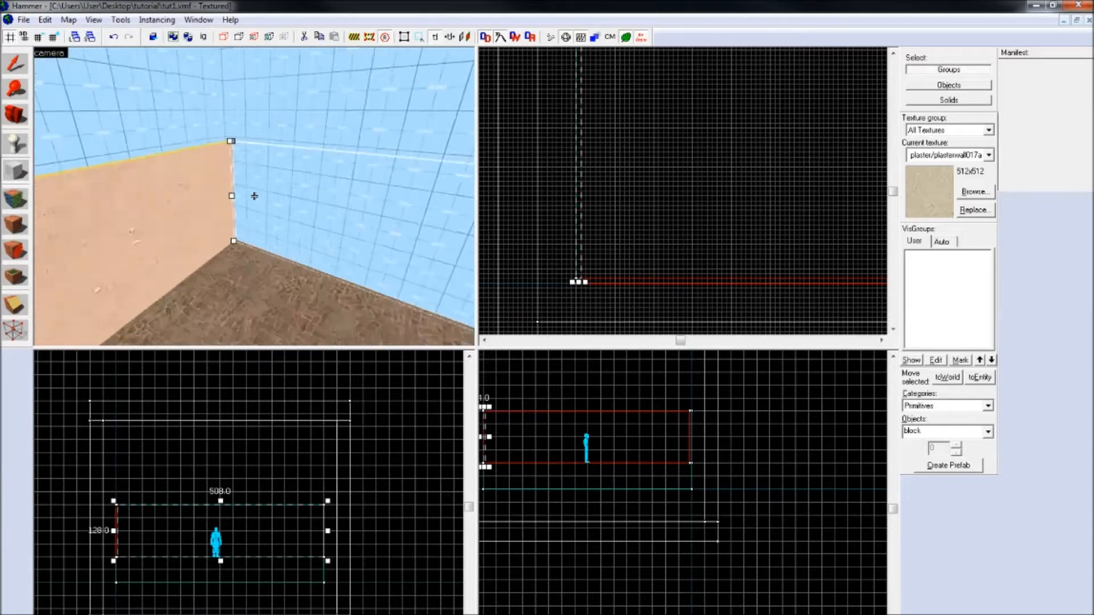
{"action": "key", "text": "z"}
Create the fourth wall, 504 units long, 4 thick and 128 tall, between the side walls along the floor's upper edge
{"action": "scroll", "coordinate": [653, 209], "scroll_direction": "down", "scroll_amount": 3}
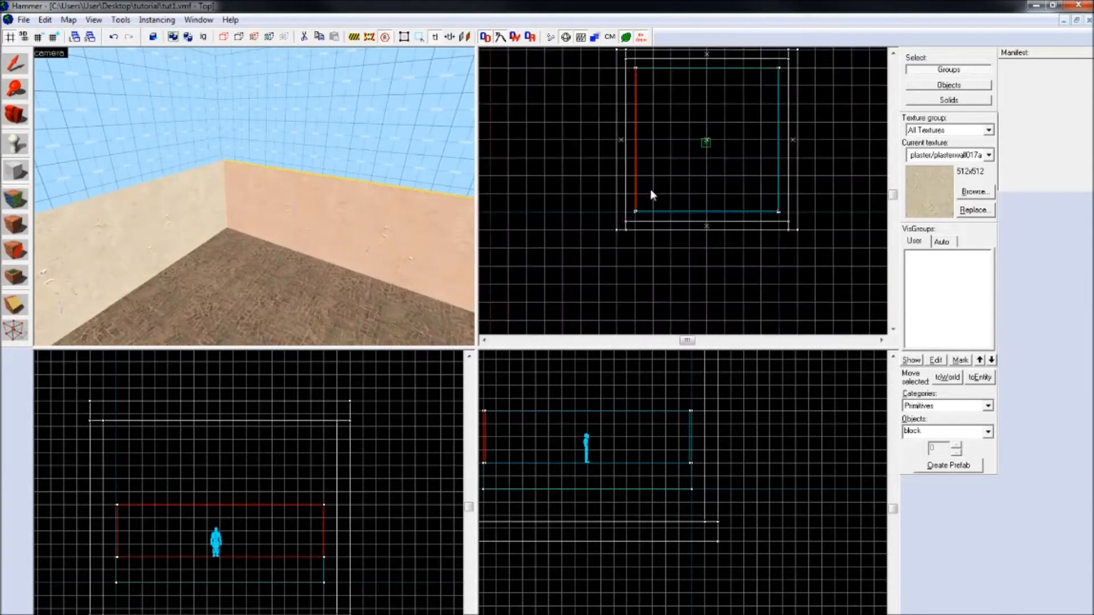
{"action": "scroll", "coordinate": [661, 171], "scroll_direction": "up", "scroll_amount": 4}
{"action": "mouse_move", "coordinate": [525, 159]}
{"action": "left_mouse_down"}
{"action": "mouse_move", "coordinate": [659, 174]}
{"action": "mouse_move", "coordinate": [784, 171]}
{"action": "left_mouse_up"}
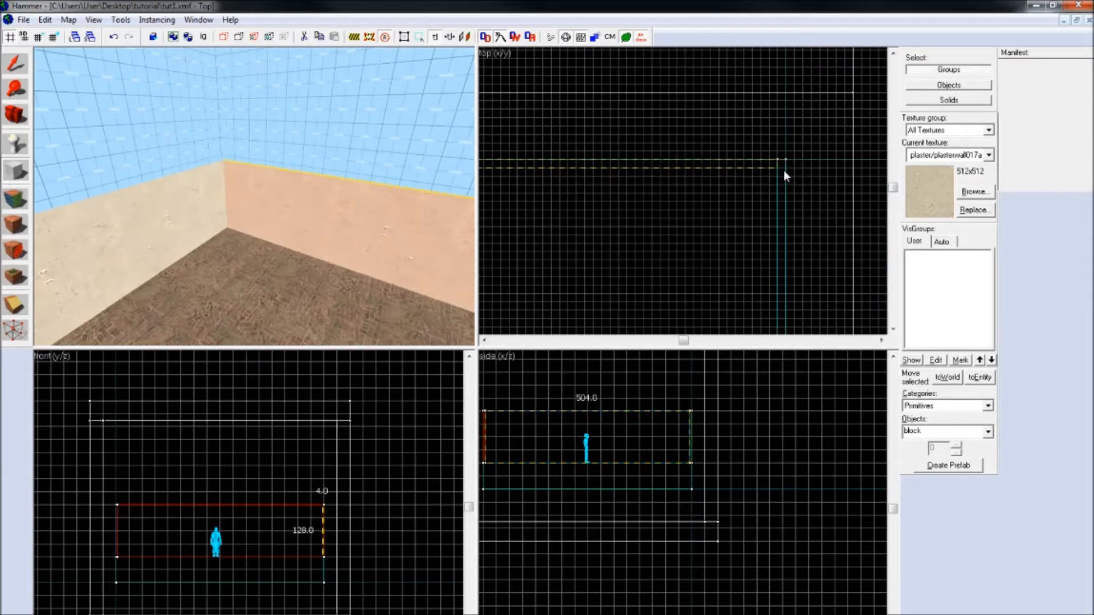
{"action": "key", "text": "Return"}
{"action": "key", "text": "z"}
{"action": "key", "text": "z"}
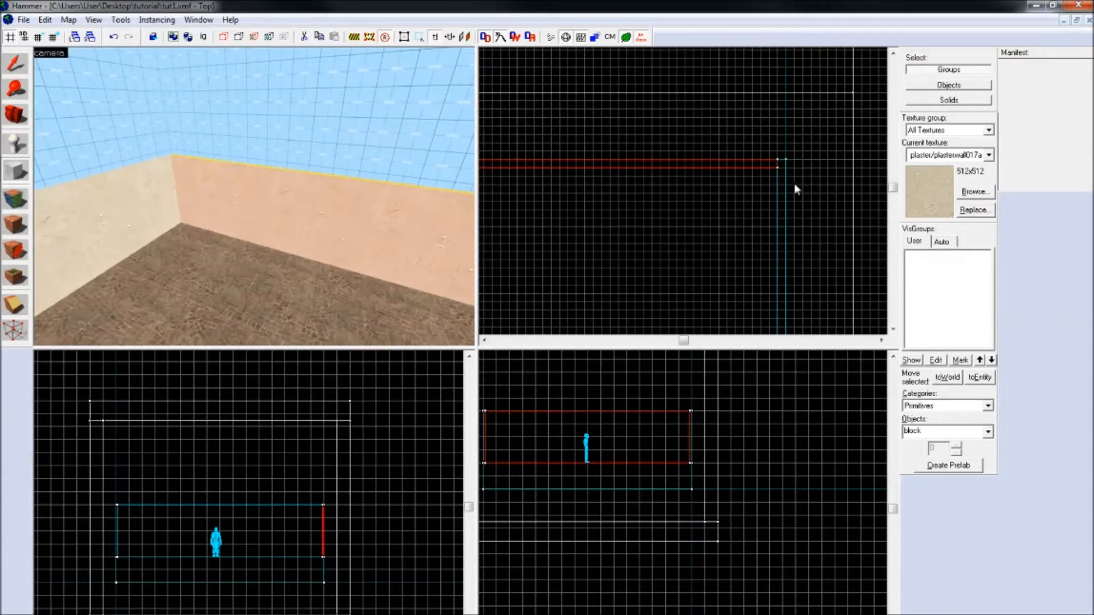
Filter the textures by "ceiling" and choose the coffered plaster ceiling as the current texture
{"action": "left_click", "coordinate": [988, 192]}
{"action": "type", "text": "ceiling"}
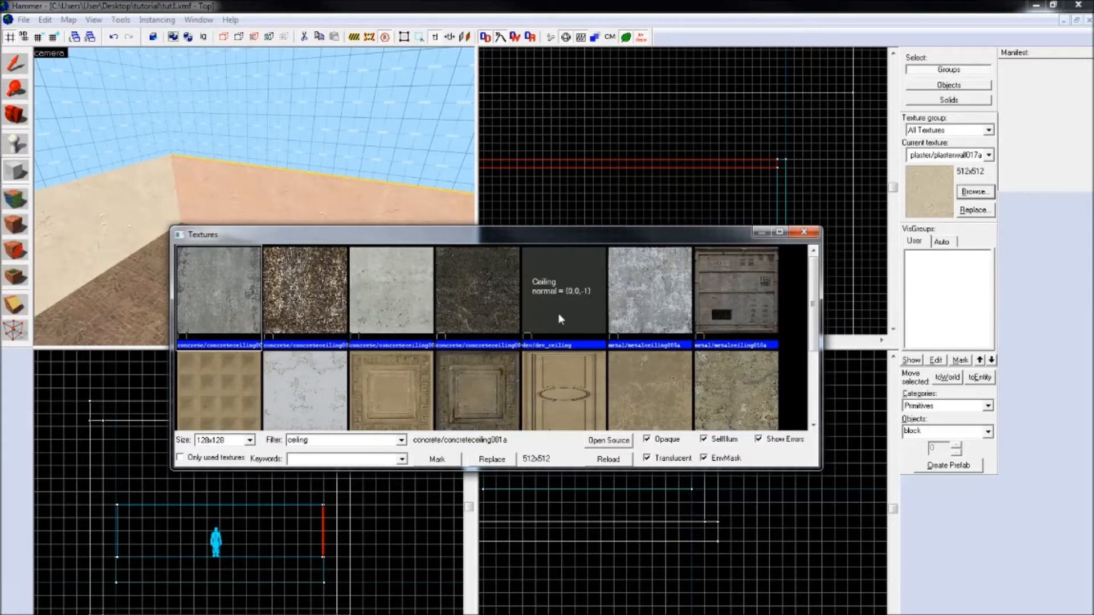
{"action": "double_click", "coordinate": [252, 378]}
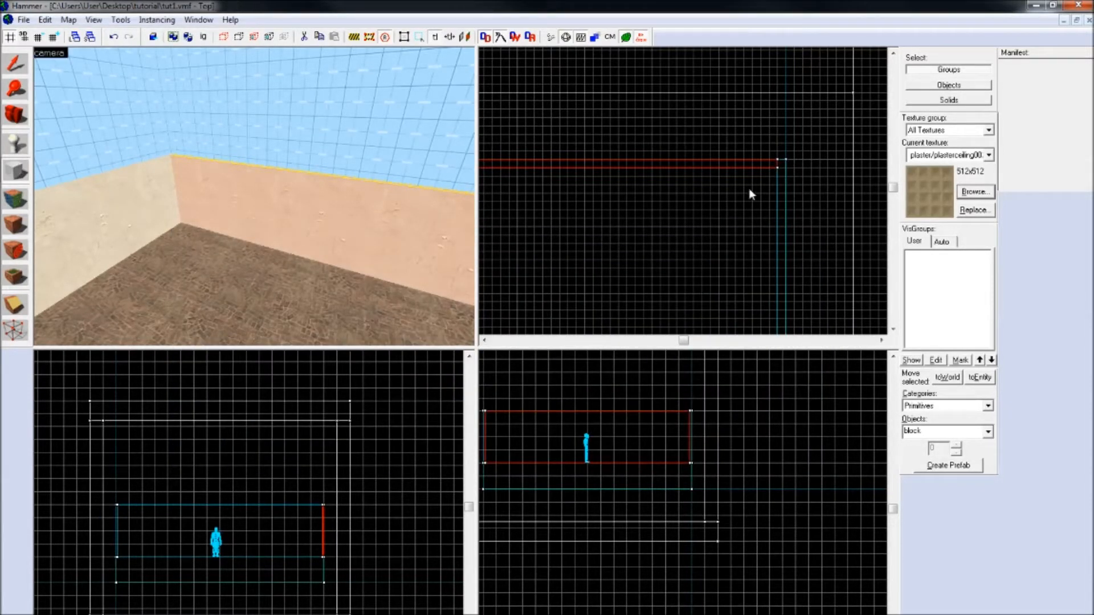
Outline a 512 by 512 unit ceiling block over the whole room in the top view, aligned with the walls' outer corners
{"action": "scroll", "coordinate": [737, 201], "scroll_direction": "down", "scroll_amount": 9}
{"action": "left_click_drag", "start_coordinate": [786, 159], "coordinate": [642, 255]}
{"action": "scroll", "coordinate": [796, 210], "scroll_direction": "up", "scroll_amount": 7}
{"action": "scroll", "coordinate": [695, 284], "scroll_direction": "down", "scroll_amount": 3}
{"action": "scroll", "coordinate": [695, 279], "scroll_direction": "up", "scroll_amount": 2}
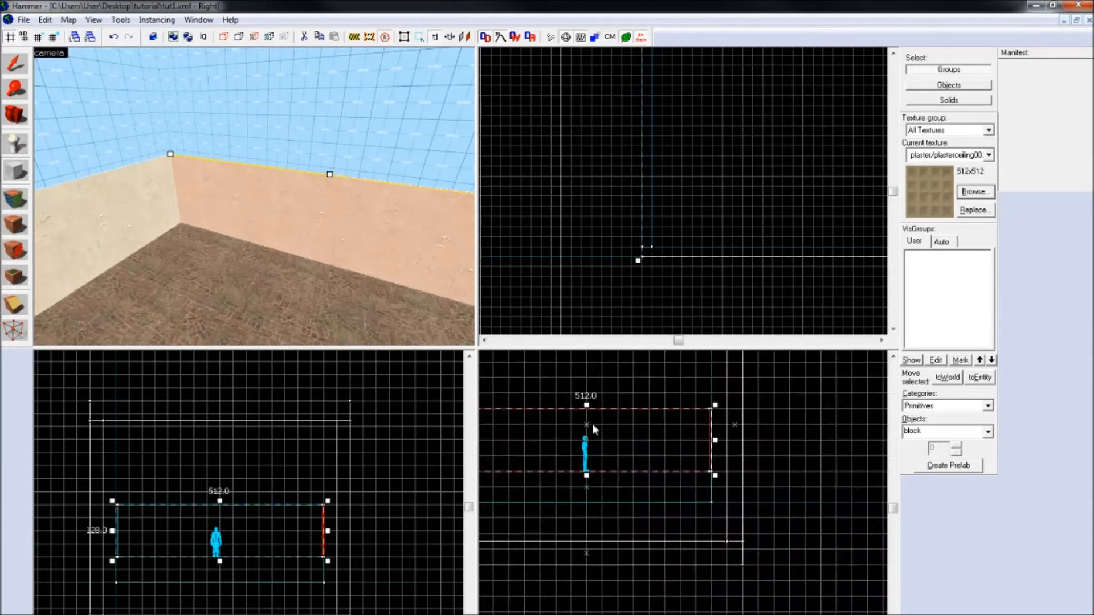
Reduce the ceiling outline to a 4-unit-thick slab resting on the walls, create it and check the closed room from inside
{"action": "scroll", "coordinate": [589, 407], "scroll_direction": "up", "scroll_amount": 6}
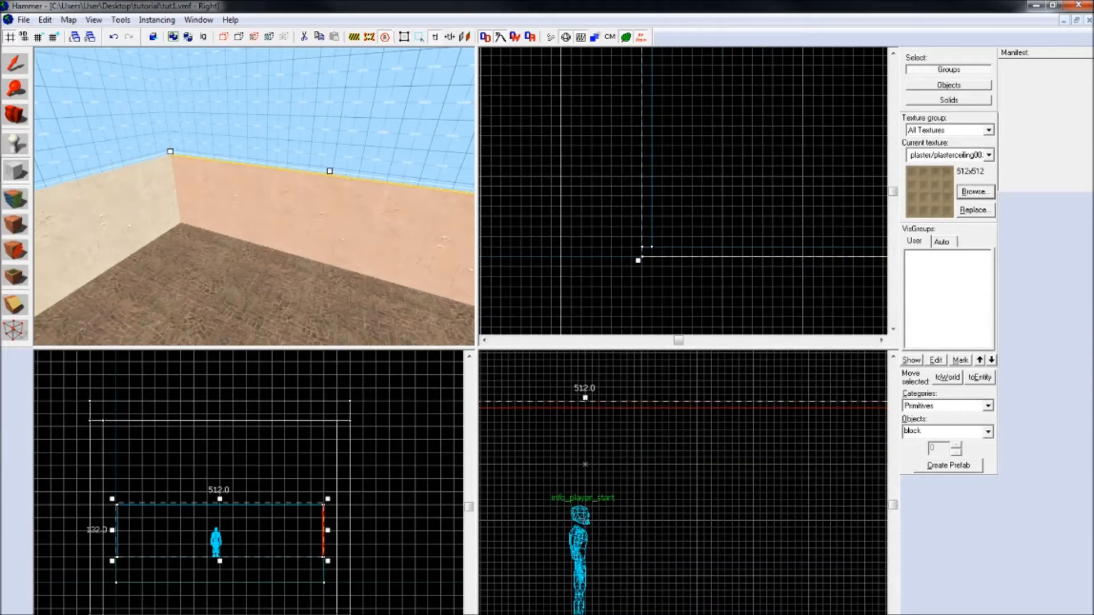
{"action": "left_click", "coordinate": [264, 306]}
{"action": "key", "text": "Return"}
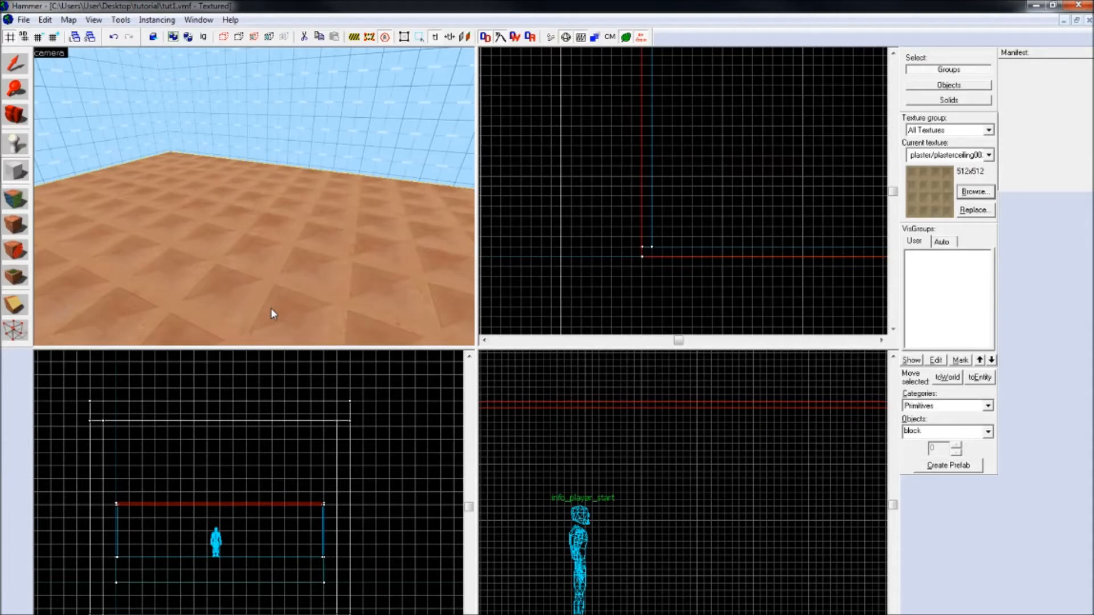
{"action": "key", "text": "z"}
{"action": "key", "text": "w"}
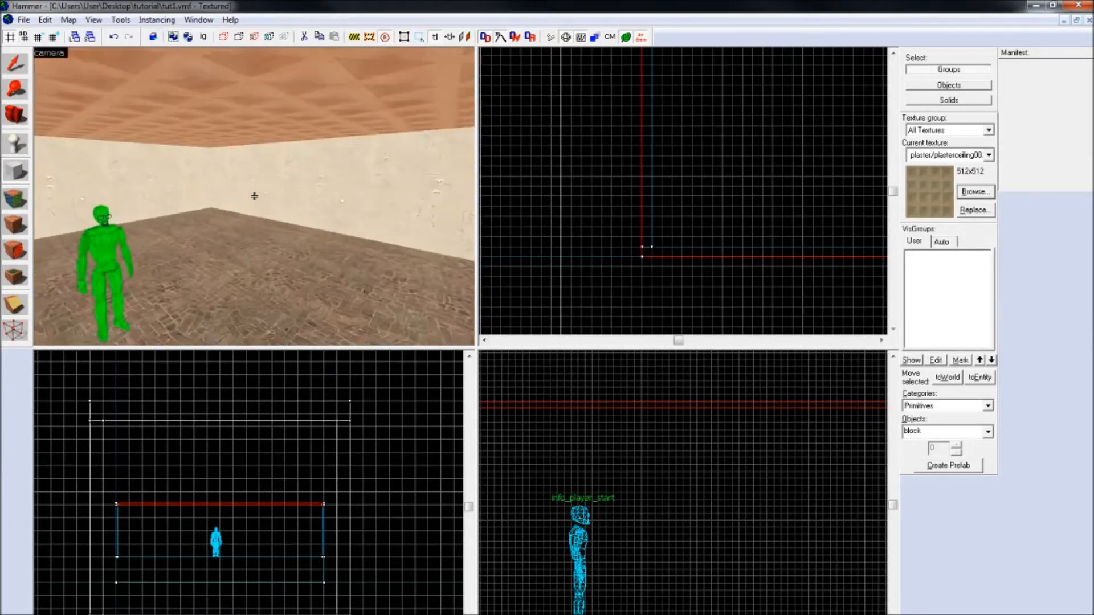
{"action": "key", "text": "w"}
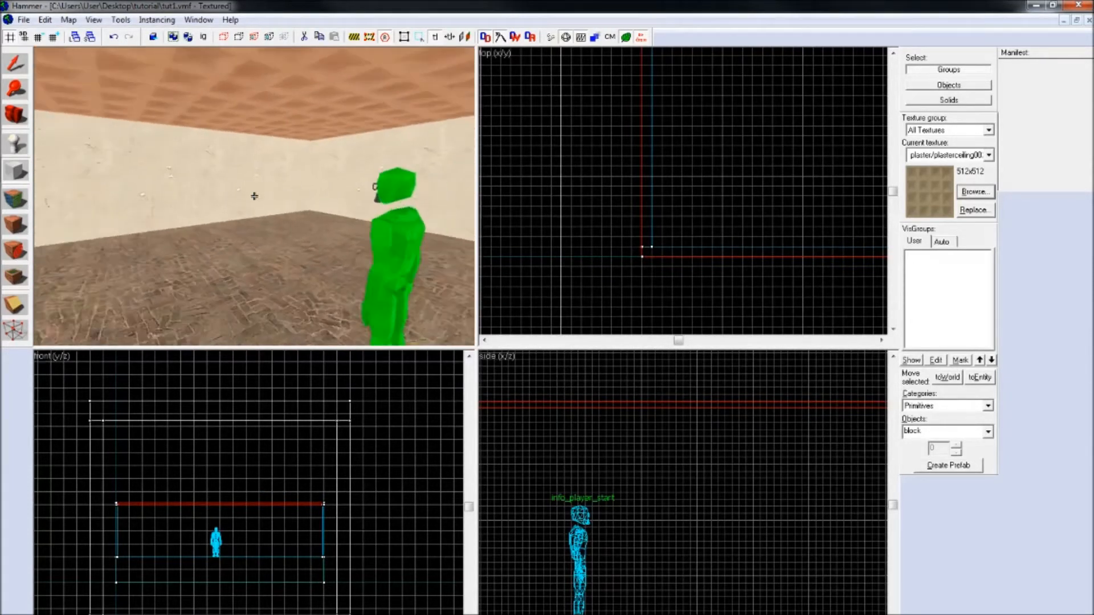
{"action": "key", "text": "s"}
{"action": "key", "text": "z"}
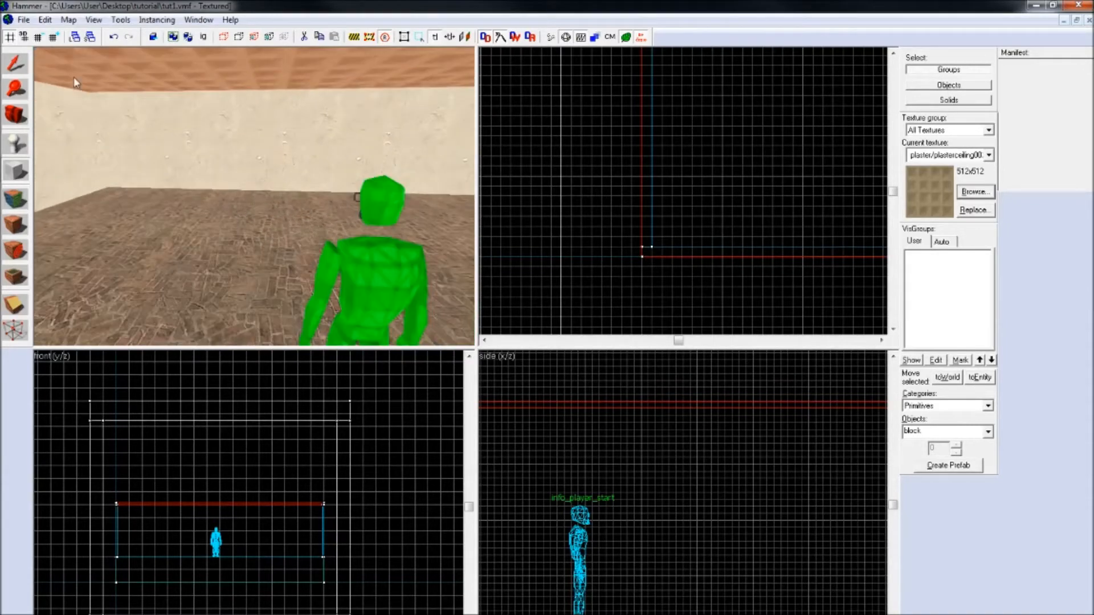
Compile and run the map with BSP, VIS and RAD set to Normal and HDR enabled
{"action": "left_click", "coordinate": [24, 20]}
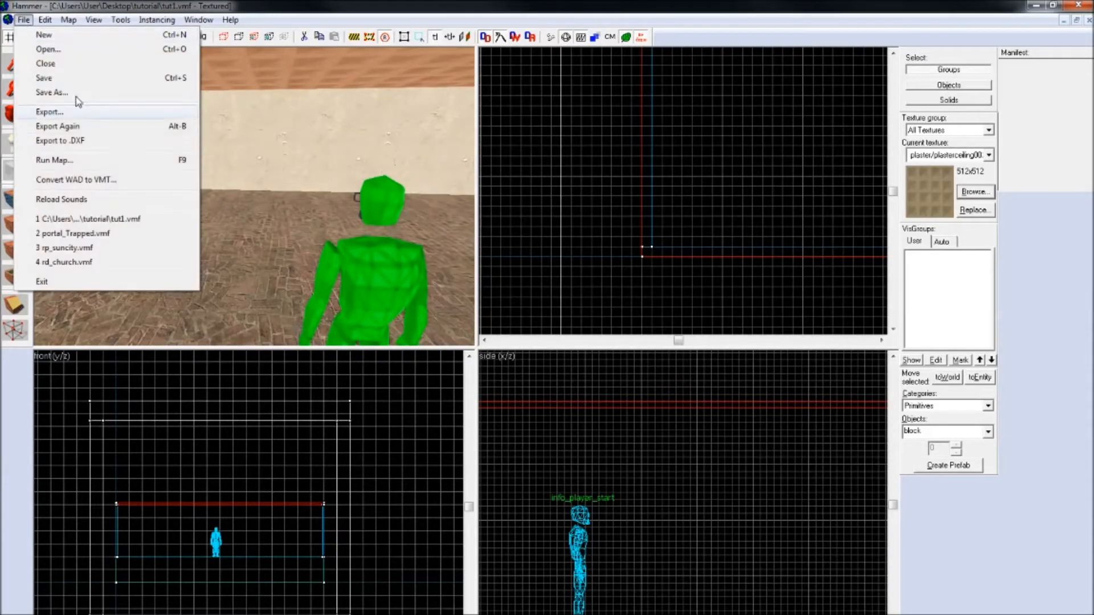
{"action": "left_click", "coordinate": [100, 162]}
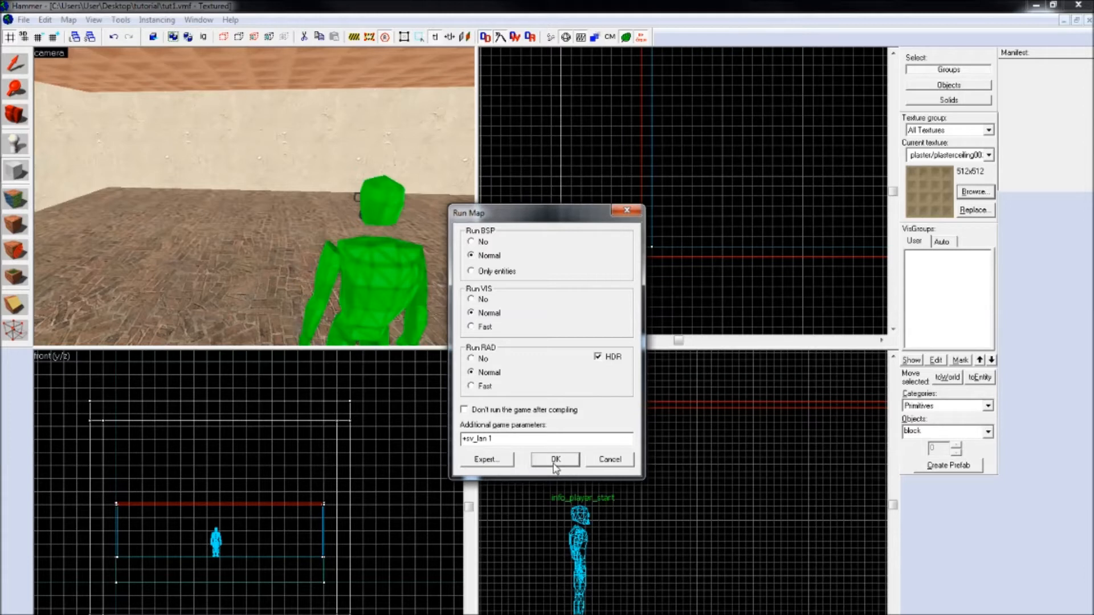
{"action": "left_click", "coordinate": [556, 460]}
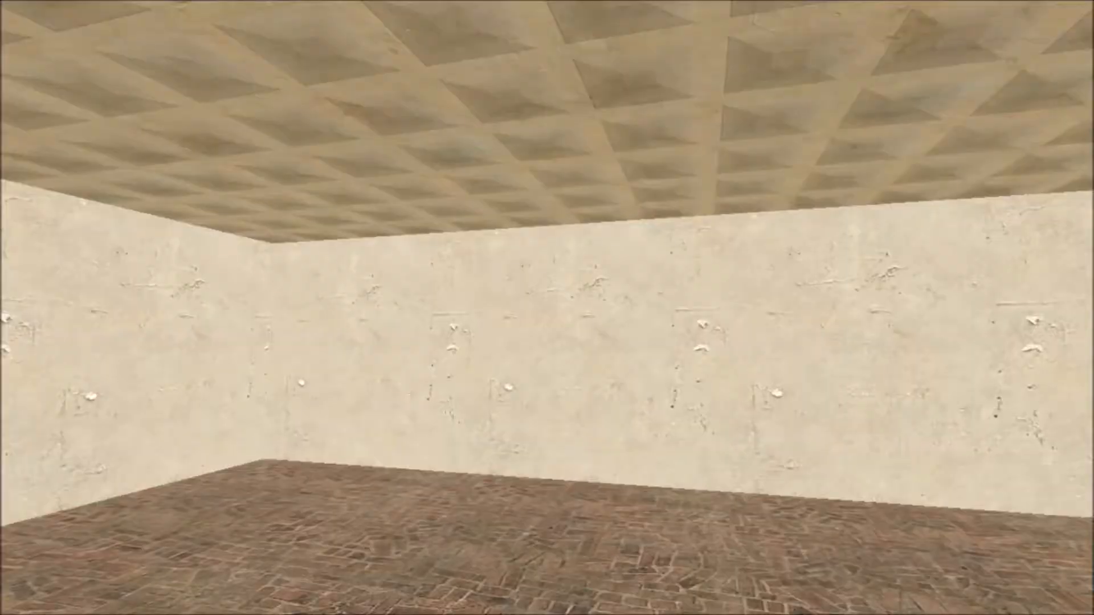